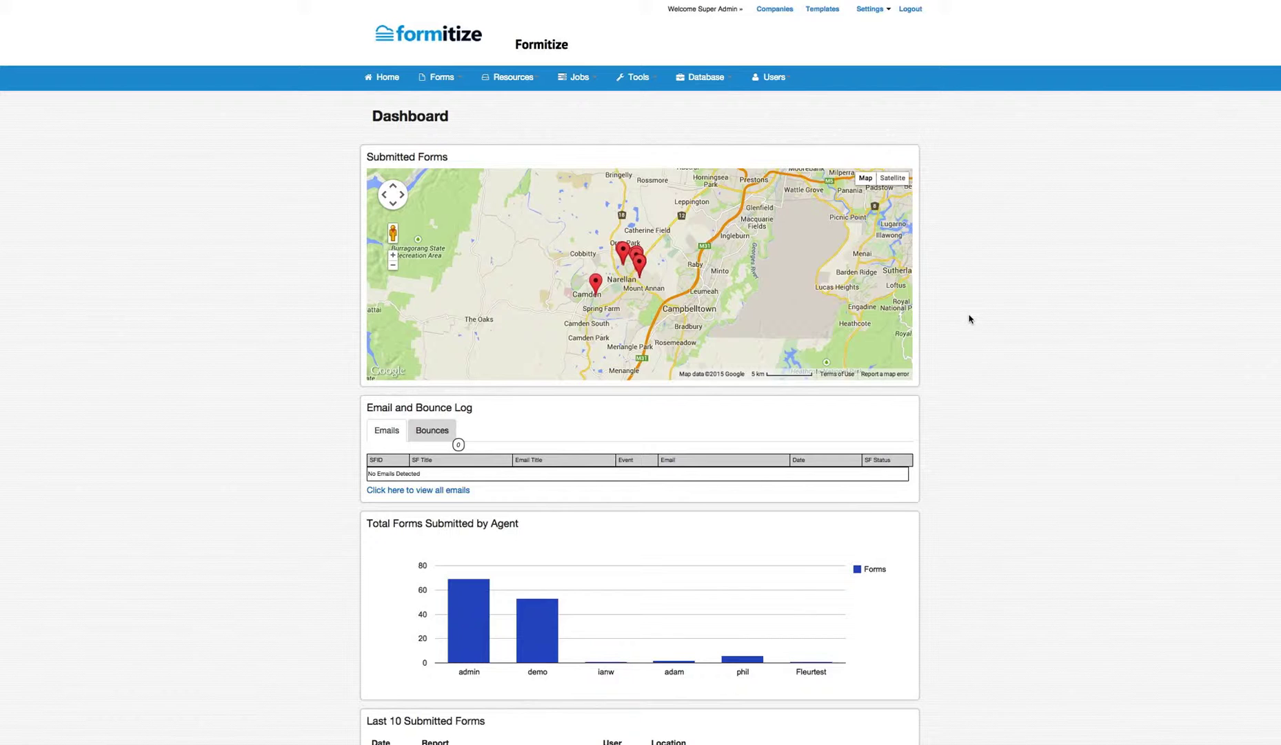
# Show the details of the form submitted near Camden on the dashboard map, and display the bounces in the email log.
pyautogui.click(594, 285)
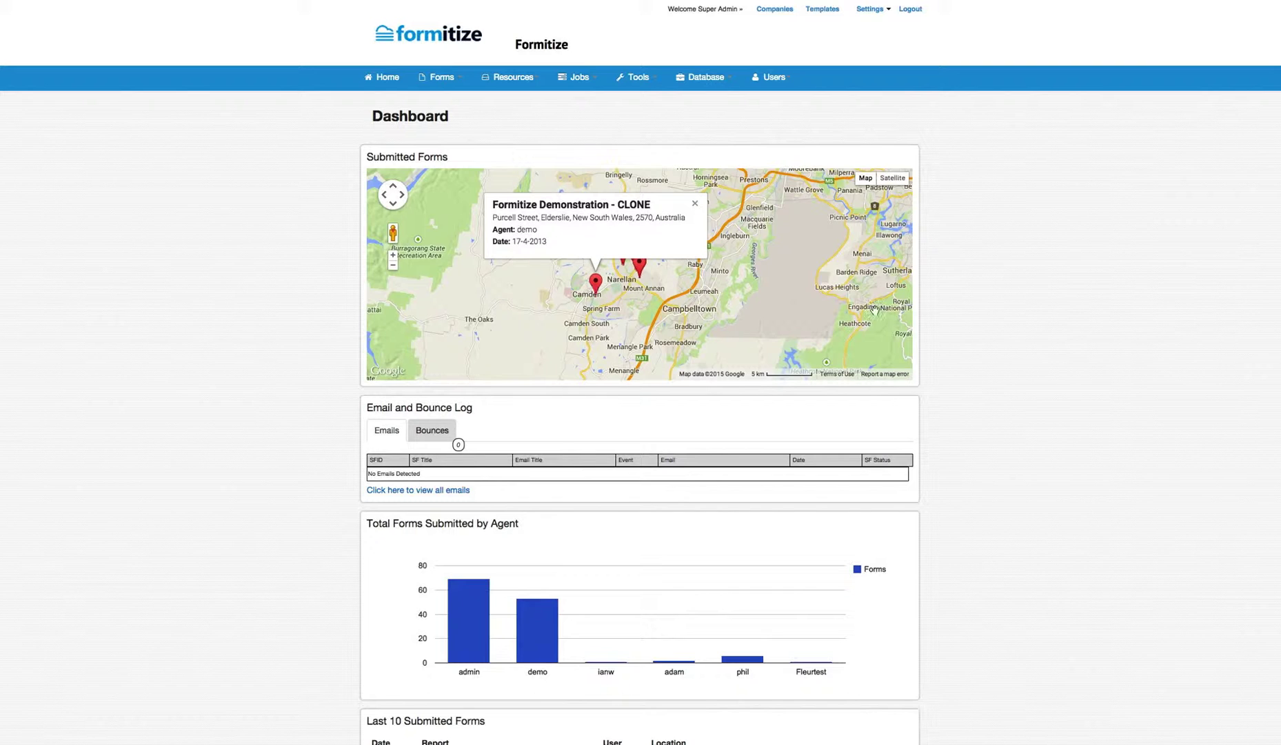
pyautogui.scroll(-5, 640, 373)
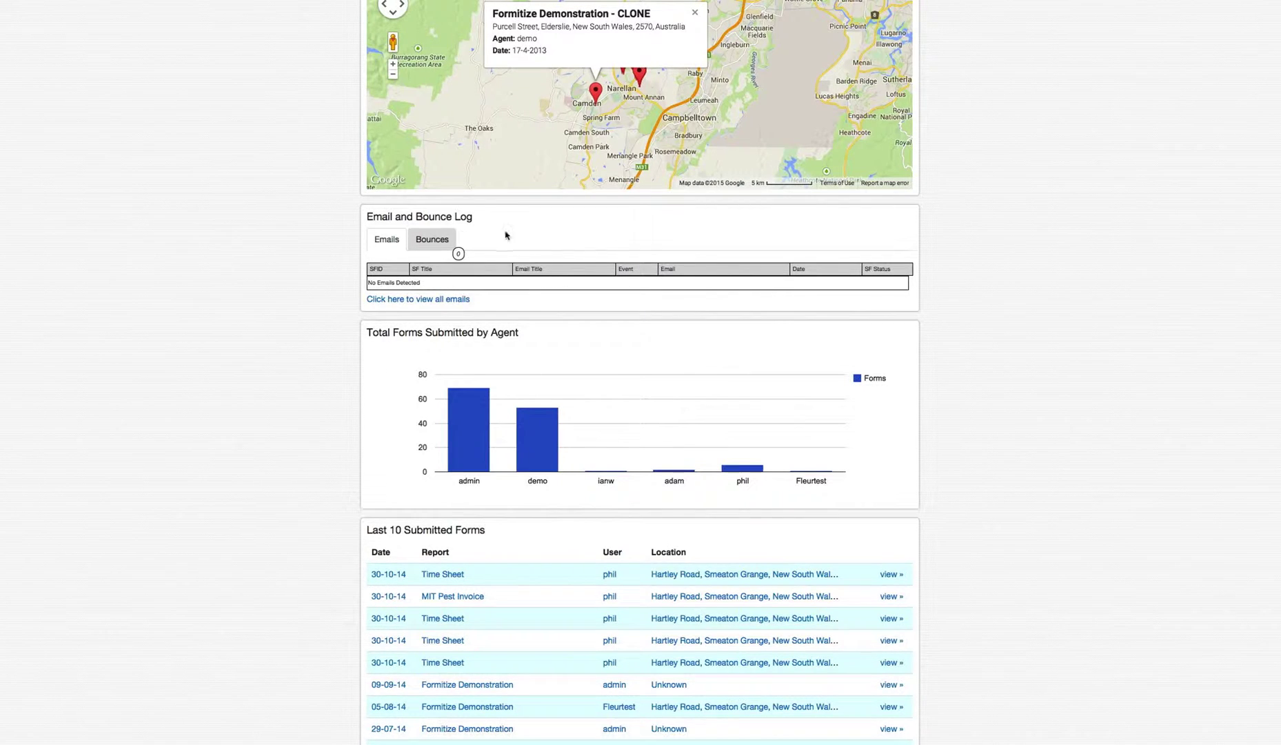
pyautogui.click(434, 239)
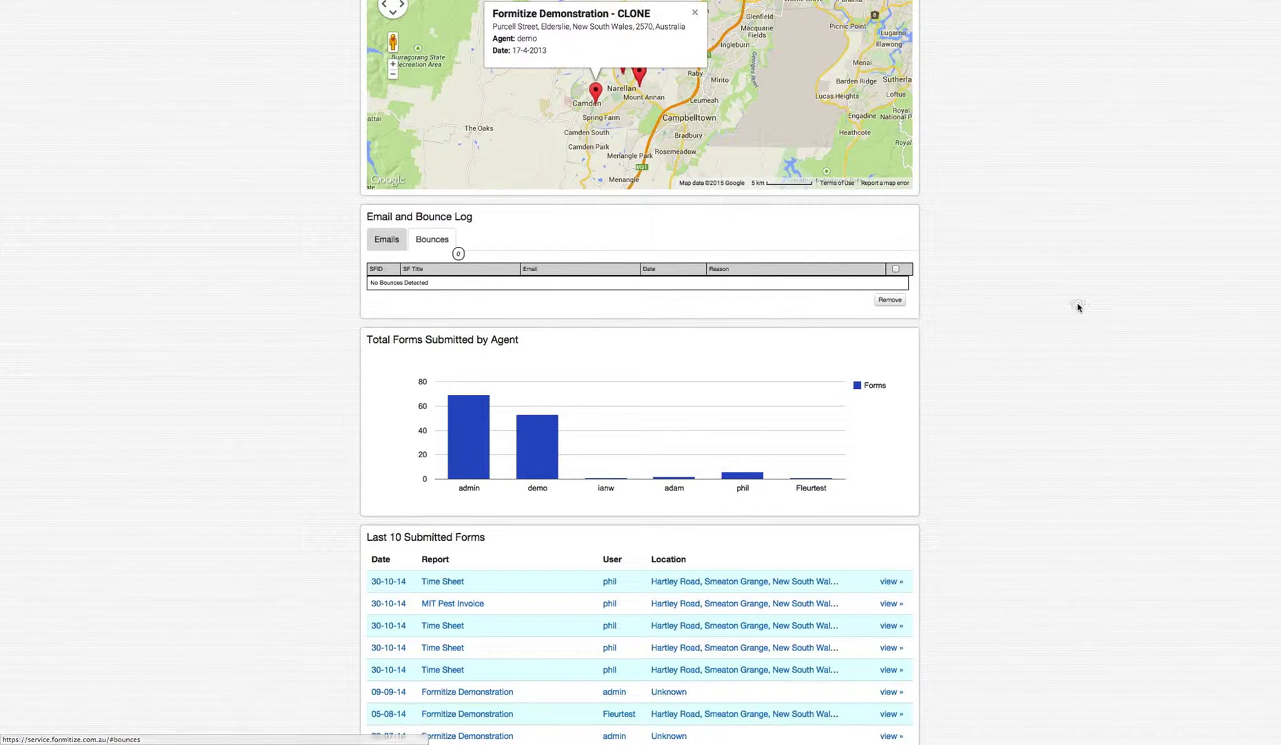
# Examine the forms-by-agent chart and the last 10 submitted forms, and view the coastal photo from the Photo Stream enlarged.
pyautogui.scroll(-2, 1078, 307)
pyautogui.scroll(-2, 639, 372)
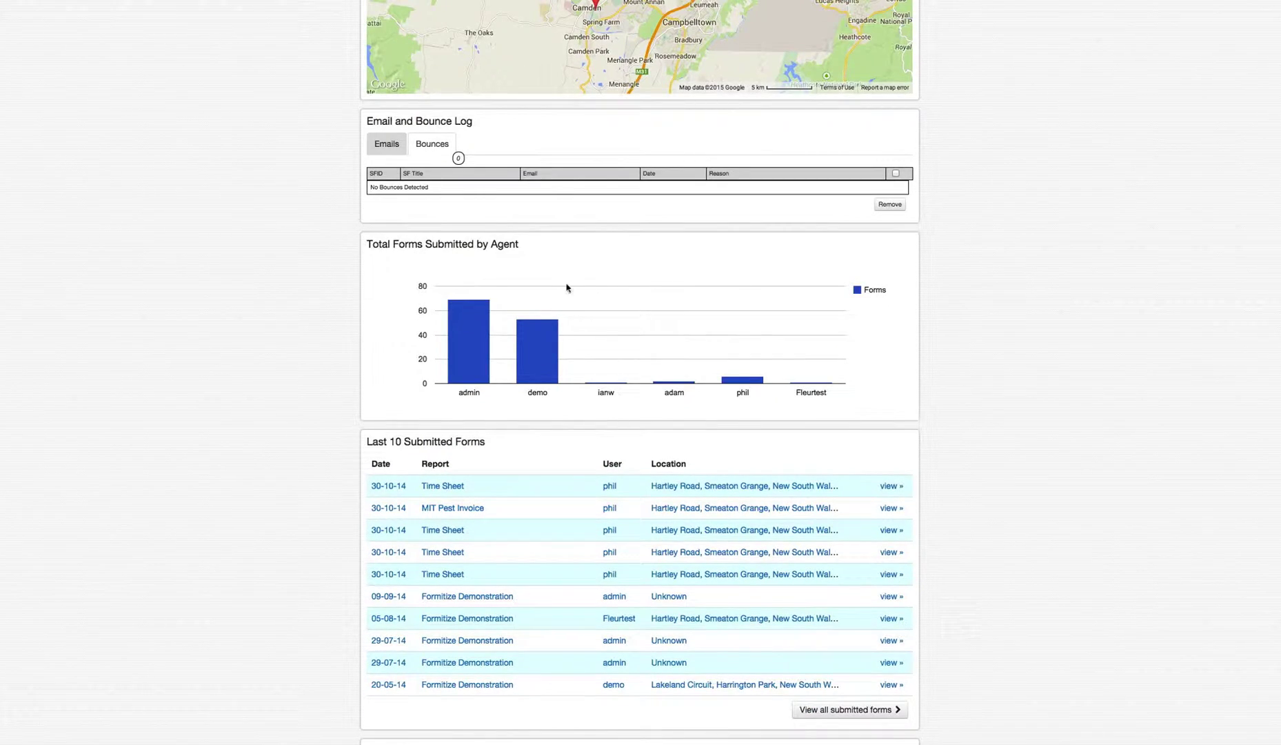
pyautogui.moveTo(470, 338)
pyautogui.scroll(-3, 992, 377)
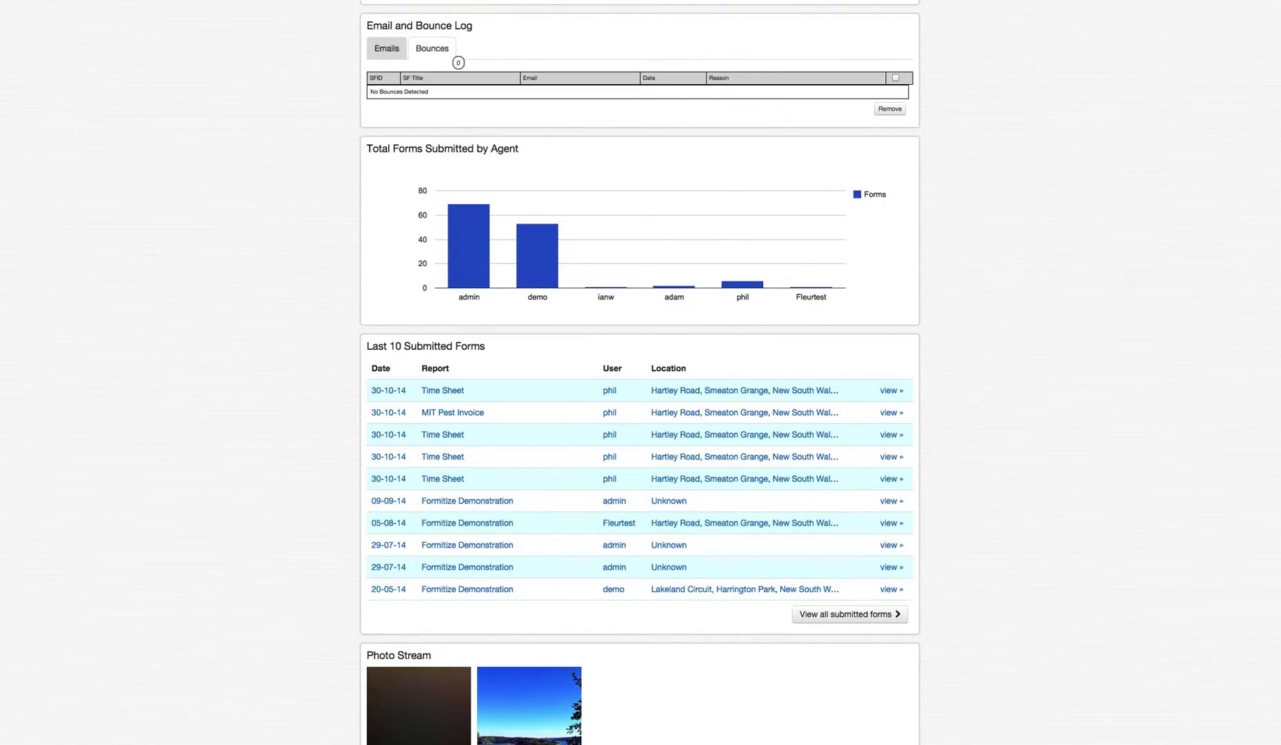
pyautogui.scroll(-2, 993, 378)
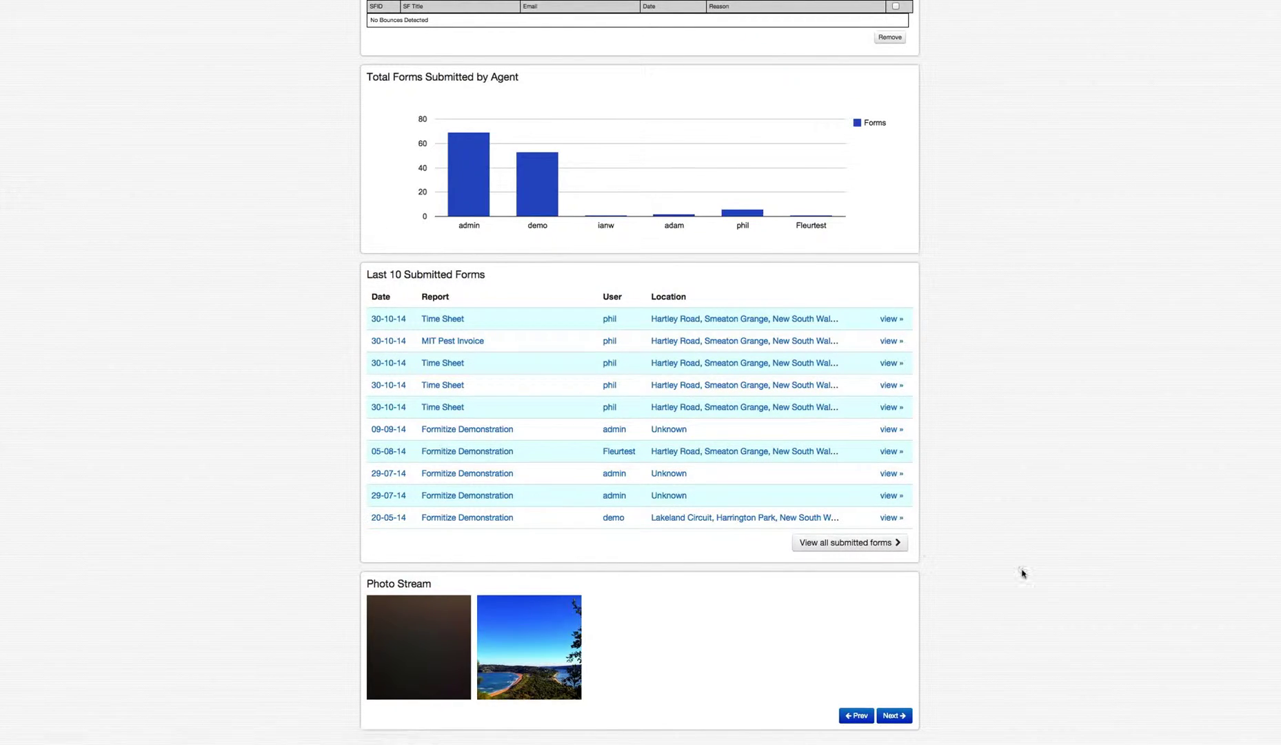
pyautogui.scroll(-1, 1021, 572)
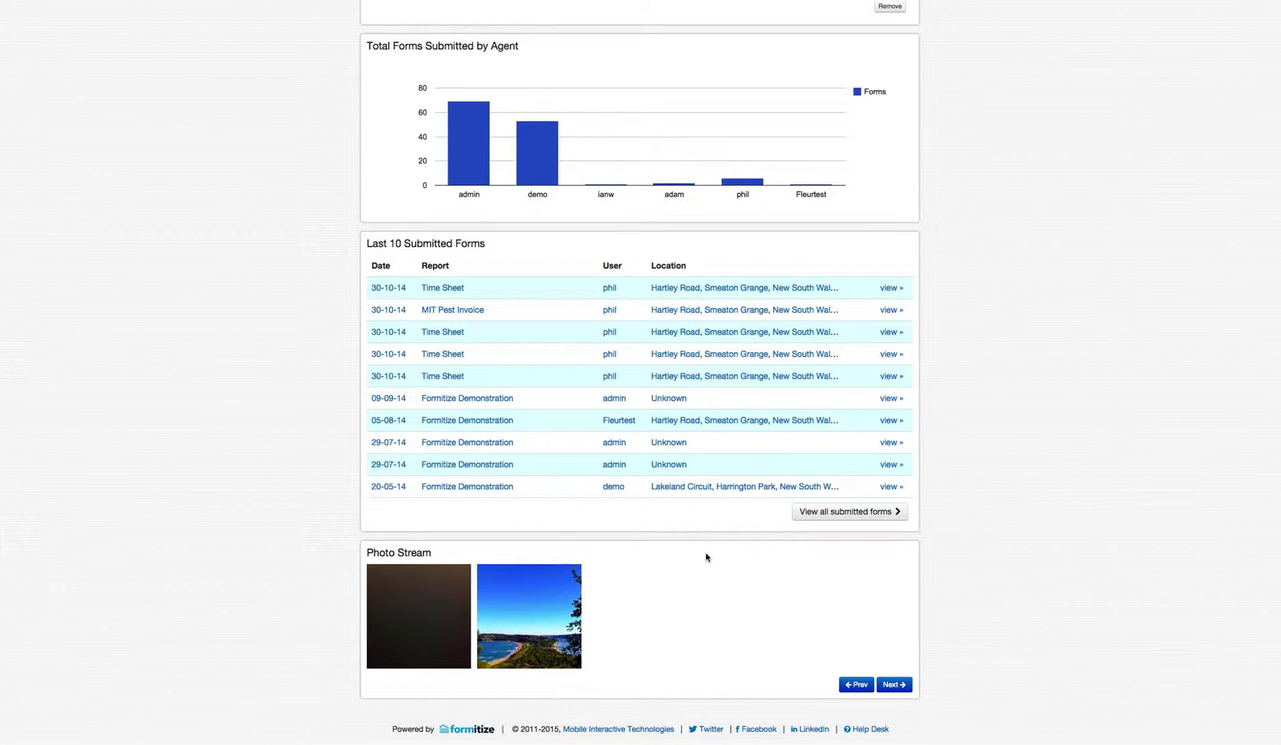
pyautogui.click(550, 615)
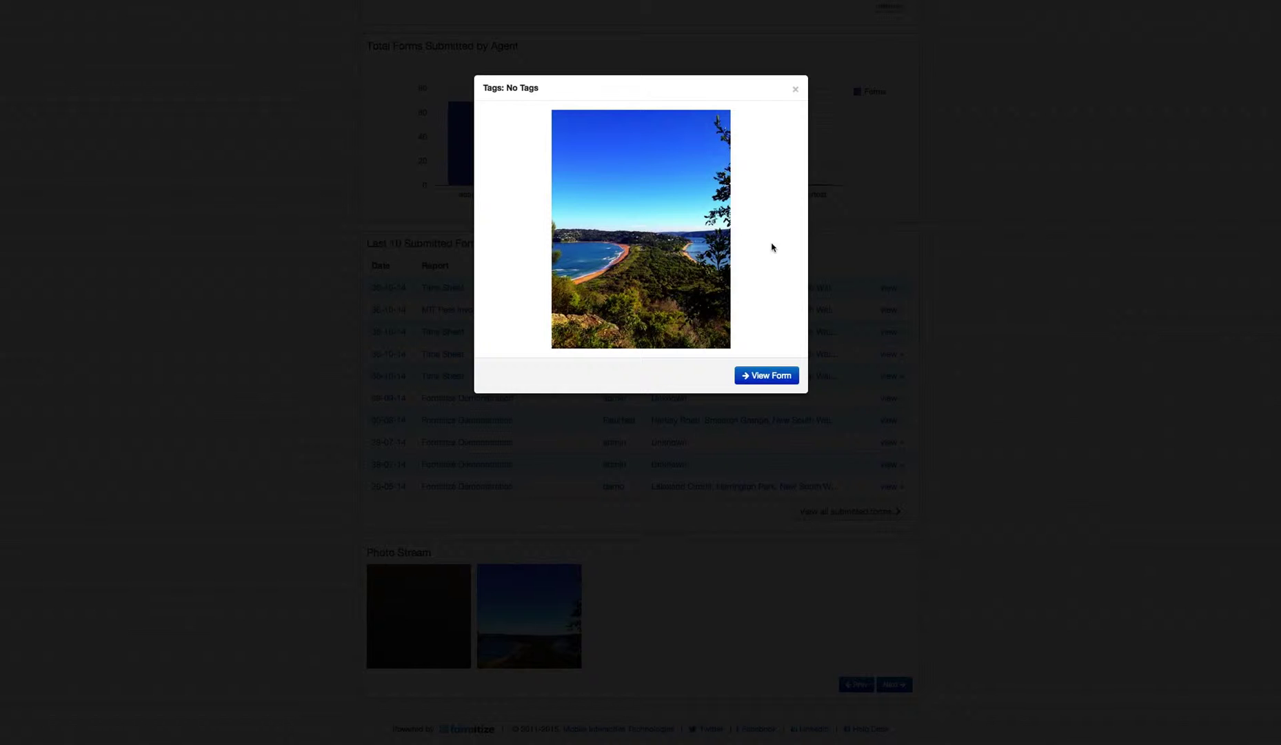
pyautogui.click(795, 92)
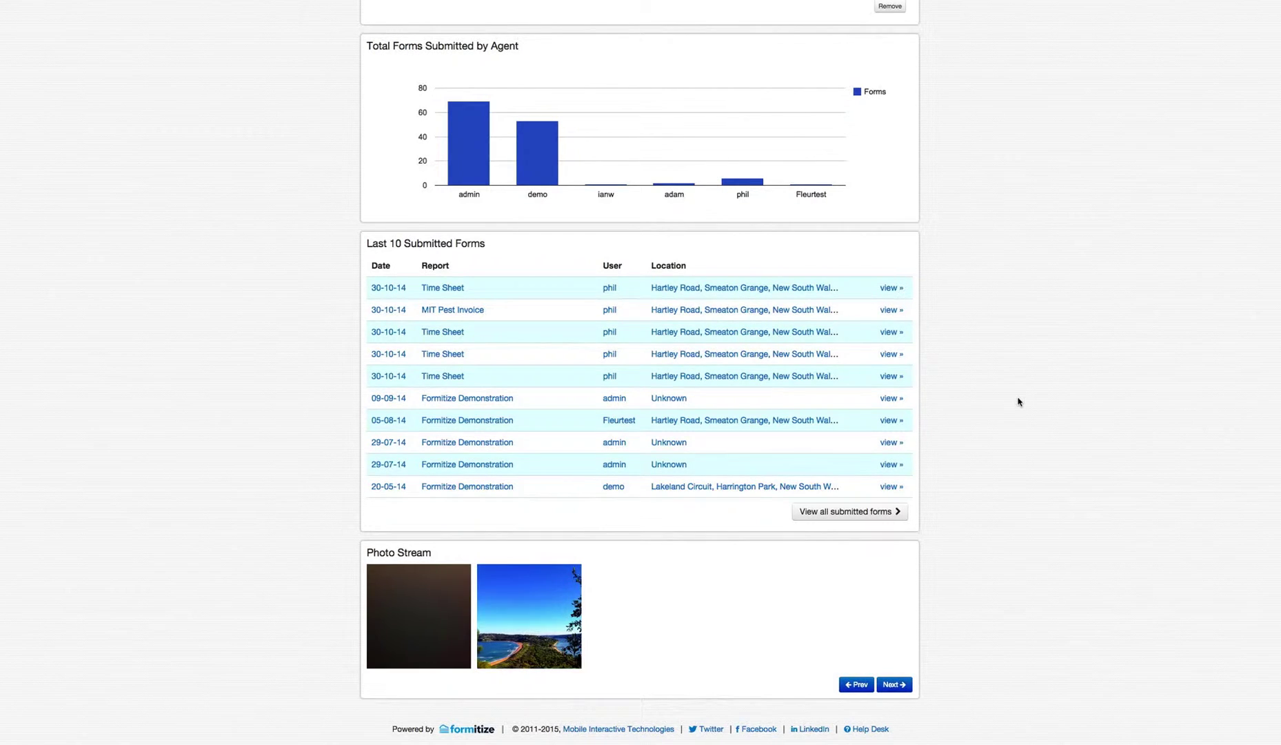
# Open the list of submitted forms.
pyautogui.scroll(5, 1019, 401)
pyautogui.scroll(3, 975, 428)
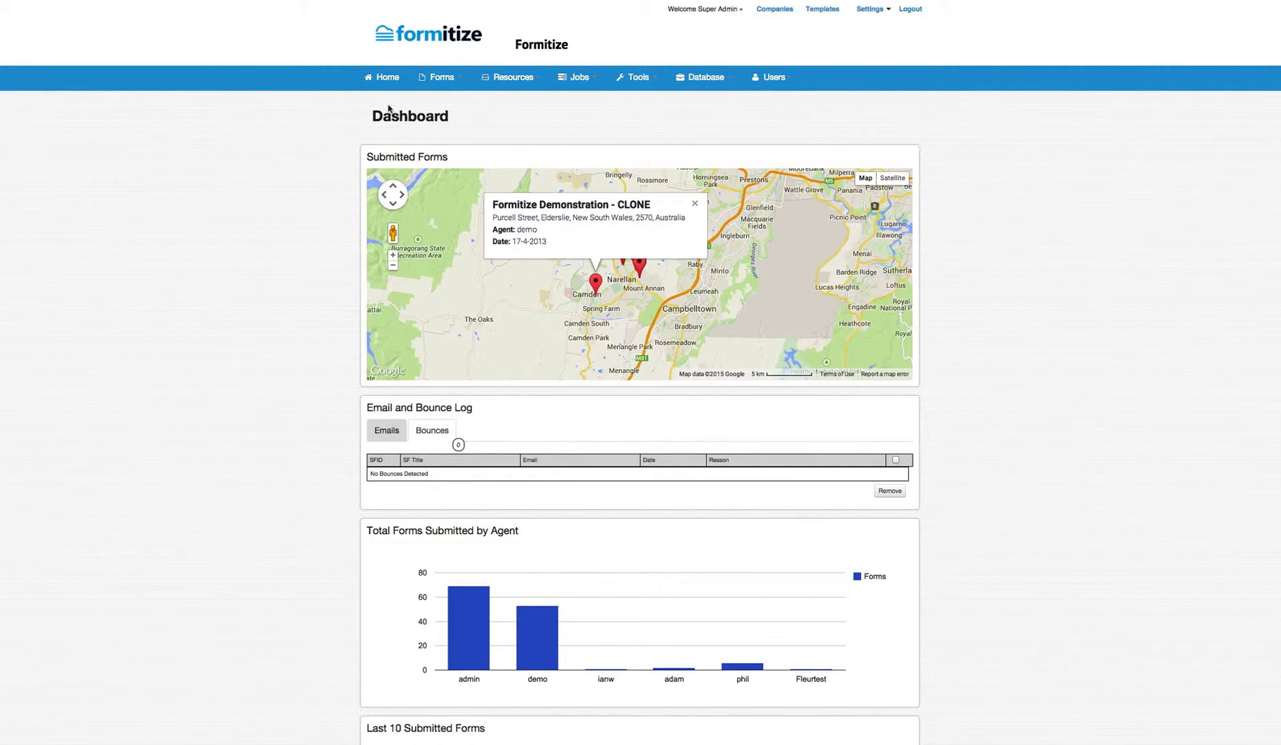
pyautogui.click(447, 79)
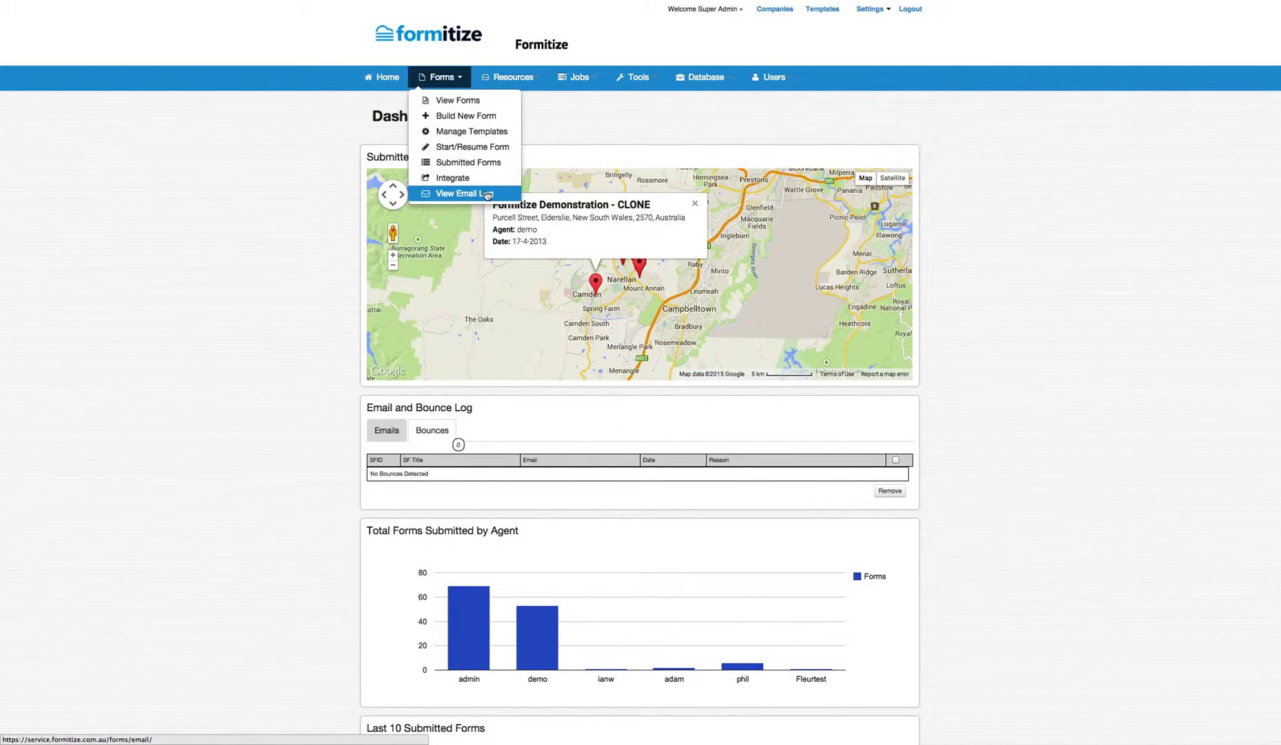
pyautogui.click(466, 163)
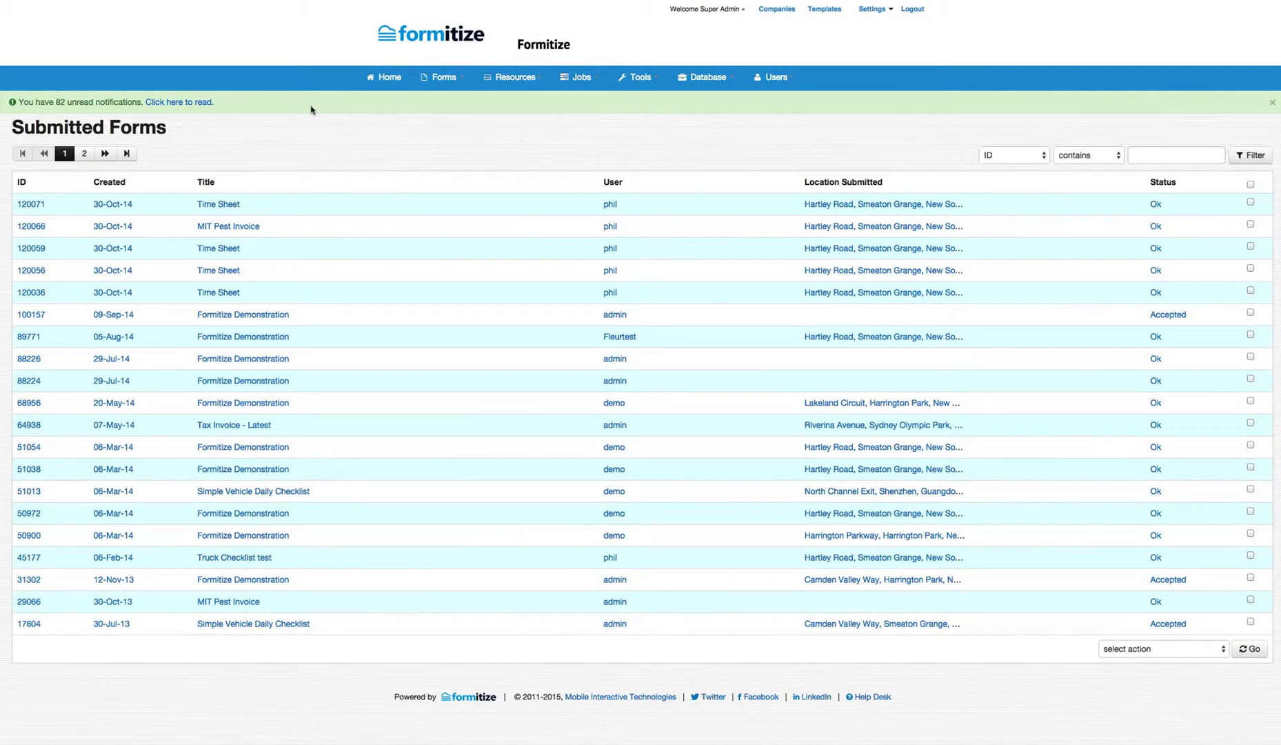
# View the fields available for filtering submitted forms, and try selecting all listed forms before clearing the selection.
pyautogui.click(1046, 157)
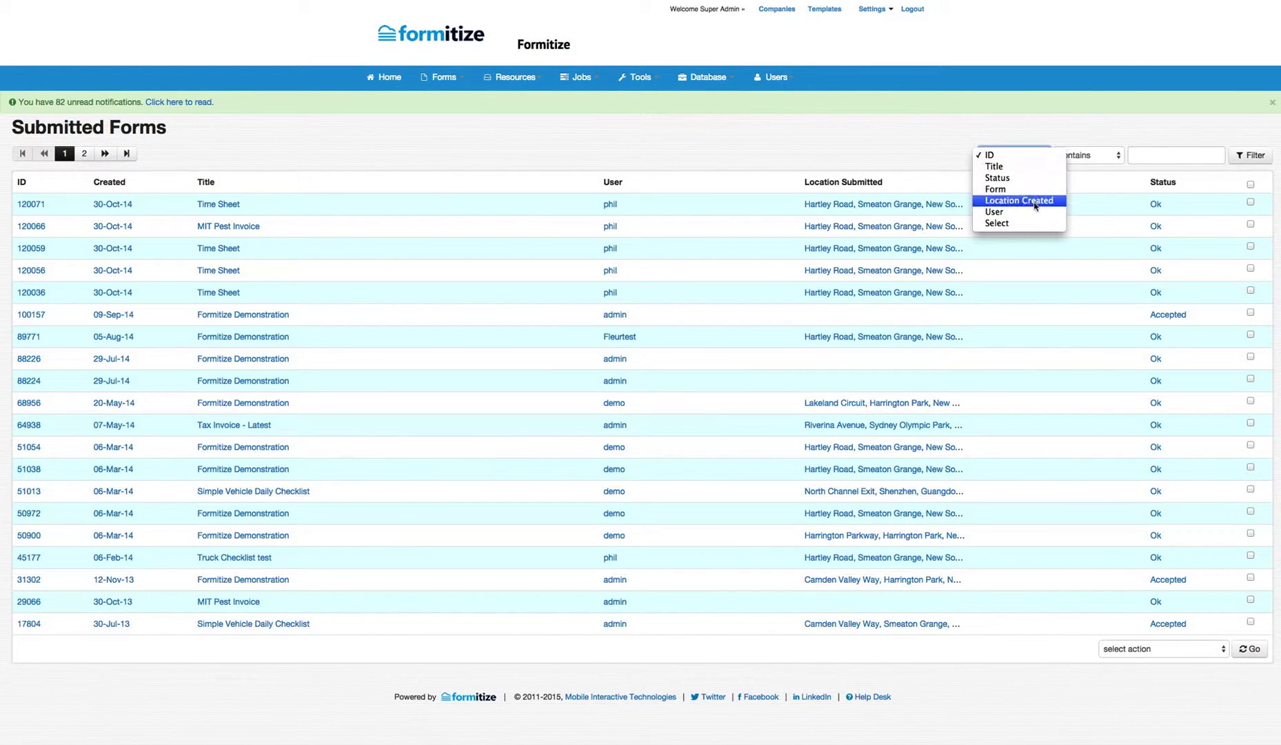
pyautogui.click(1042, 130)
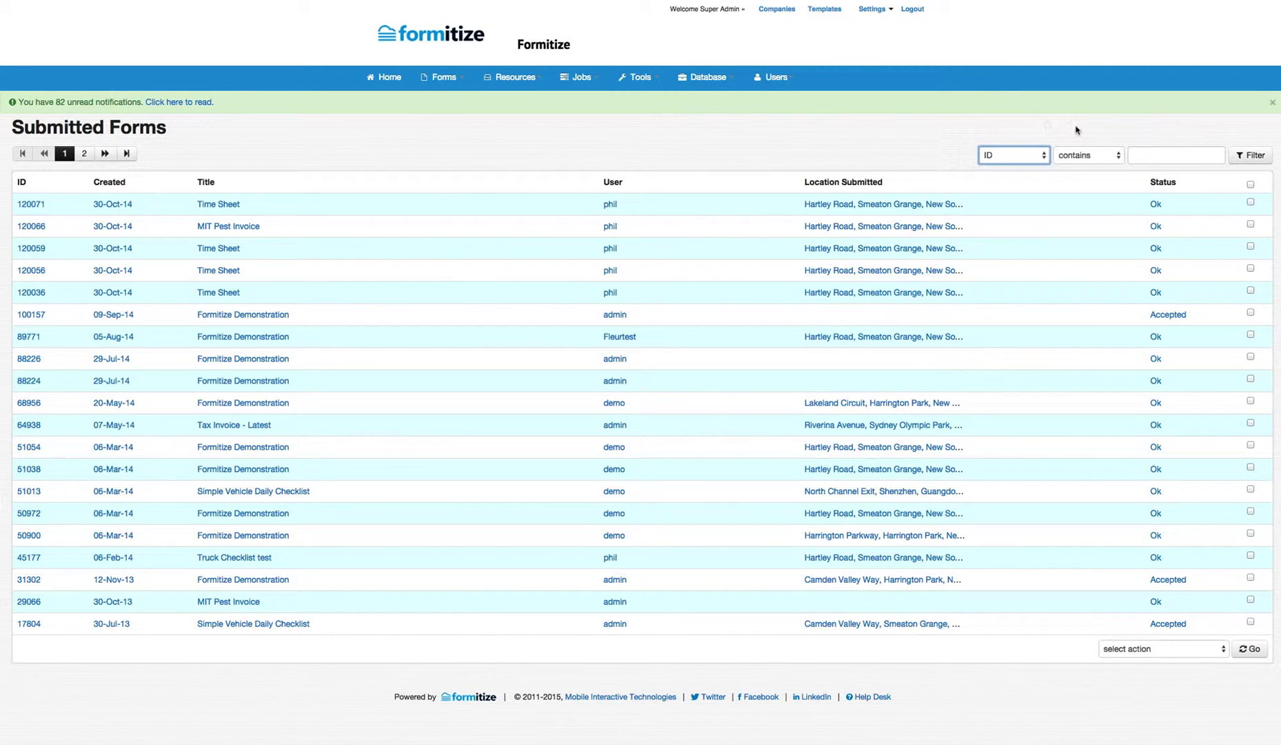
pyautogui.click(1250, 185)
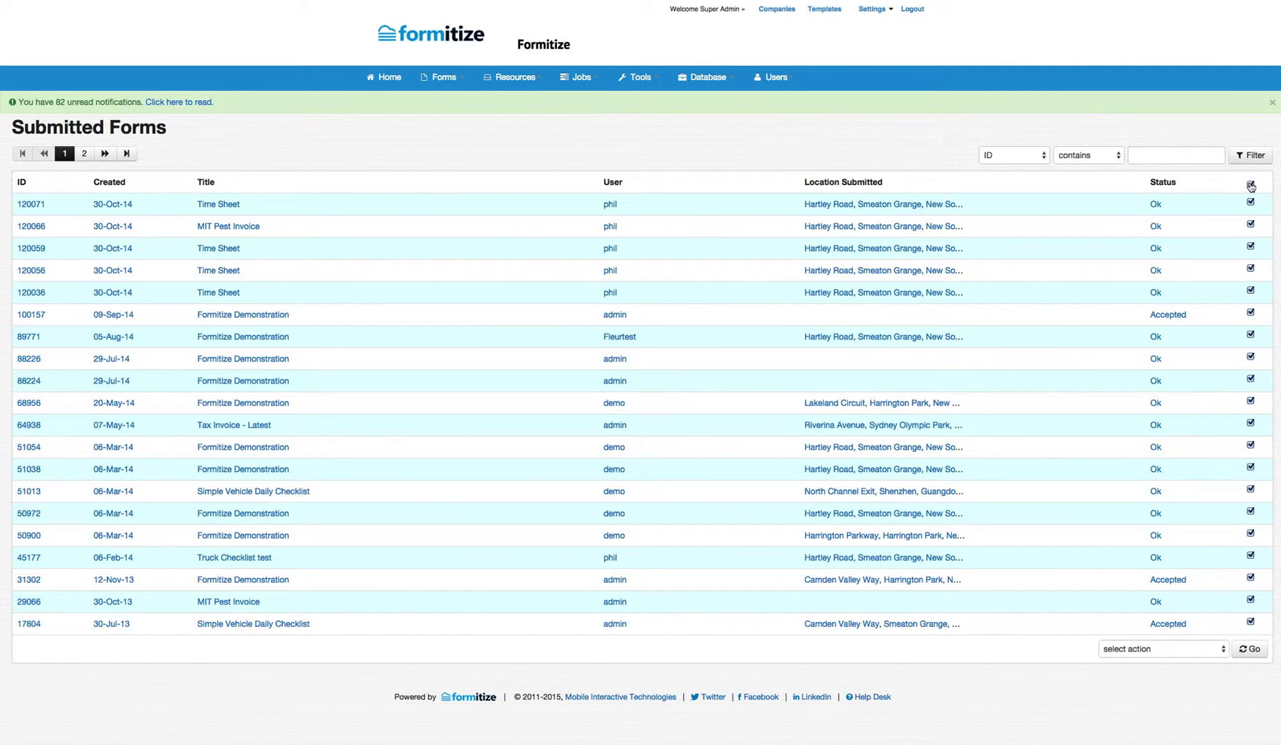
pyautogui.click(1249, 185)
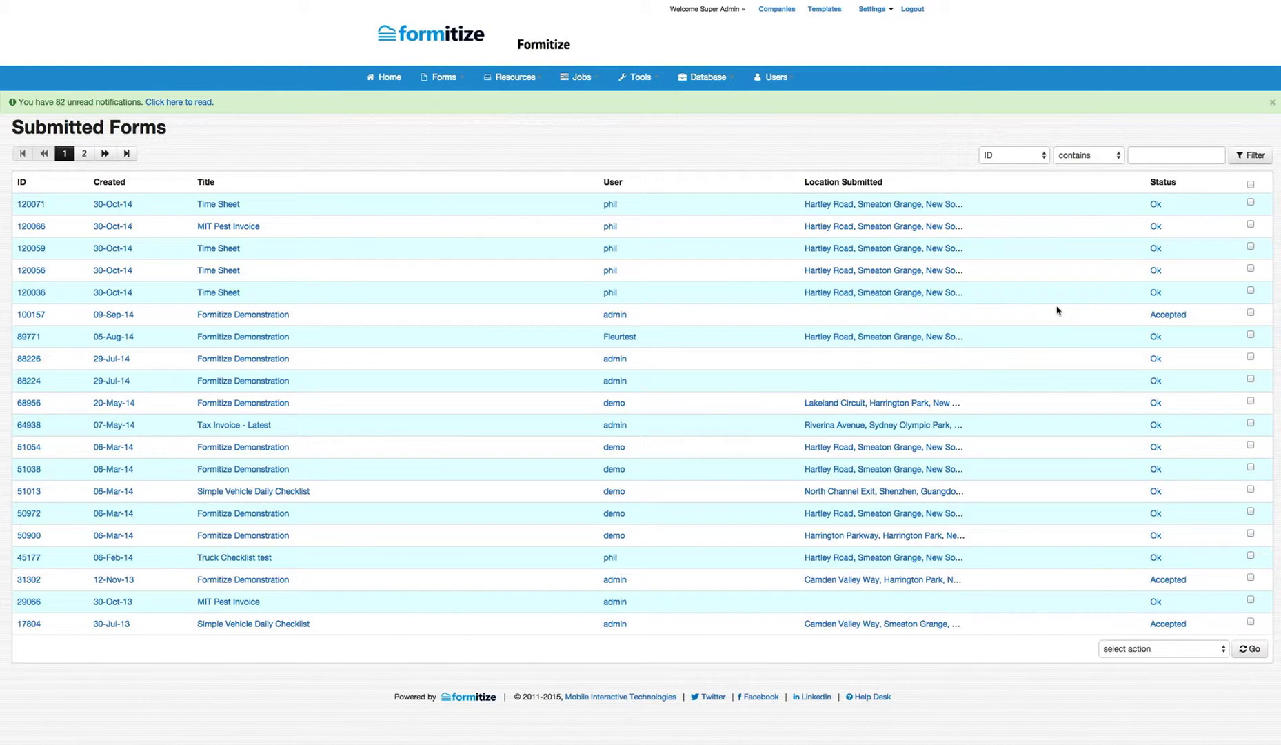
# Open the most recent Time Sheet submission for editing and view its Sign On/Off choices.
pyautogui.click(600, 145)
pyautogui.click(222, 204)
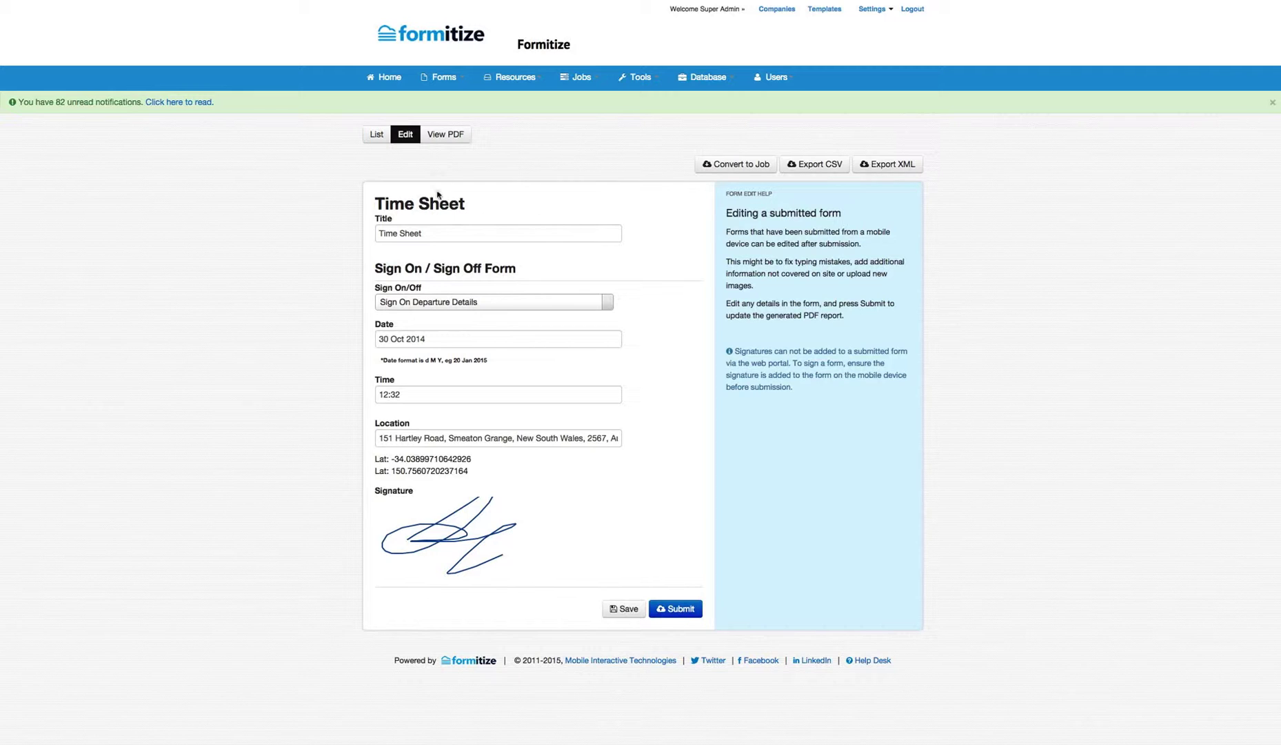
pyautogui.click(444, 234)
pyautogui.click(538, 308)
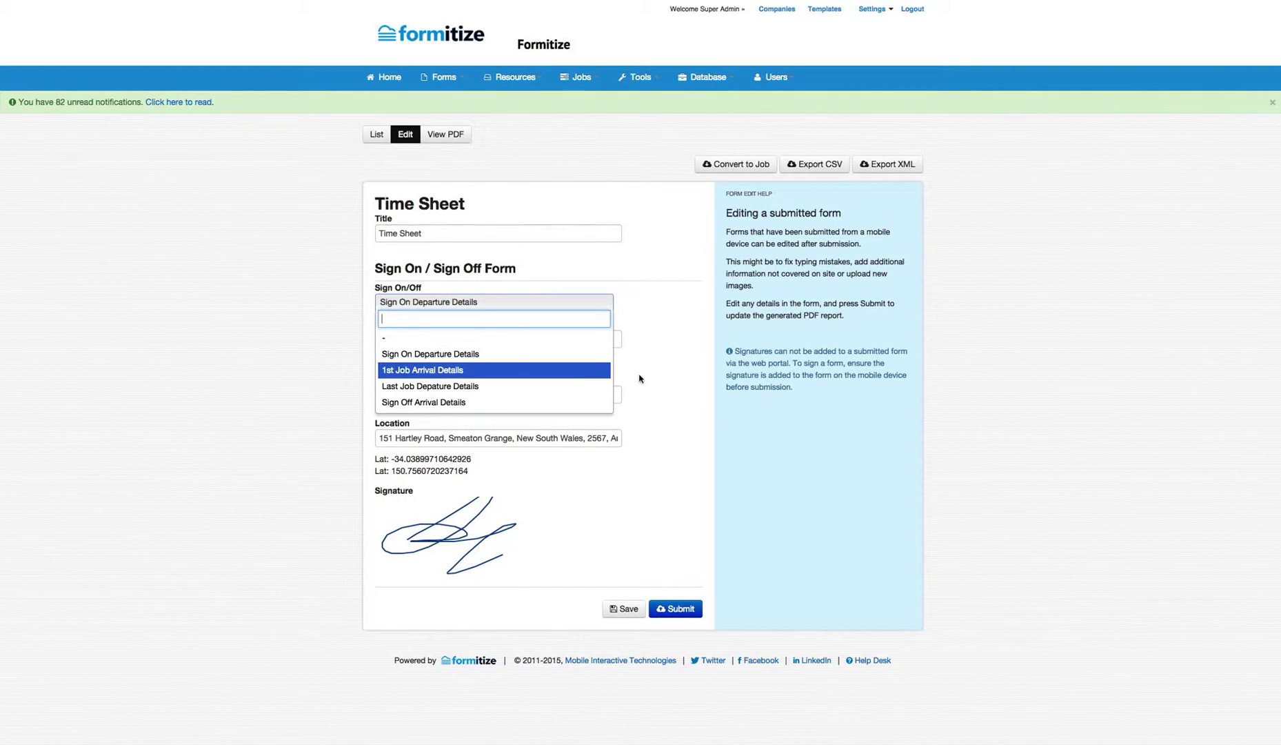
pyautogui.click(666, 356)
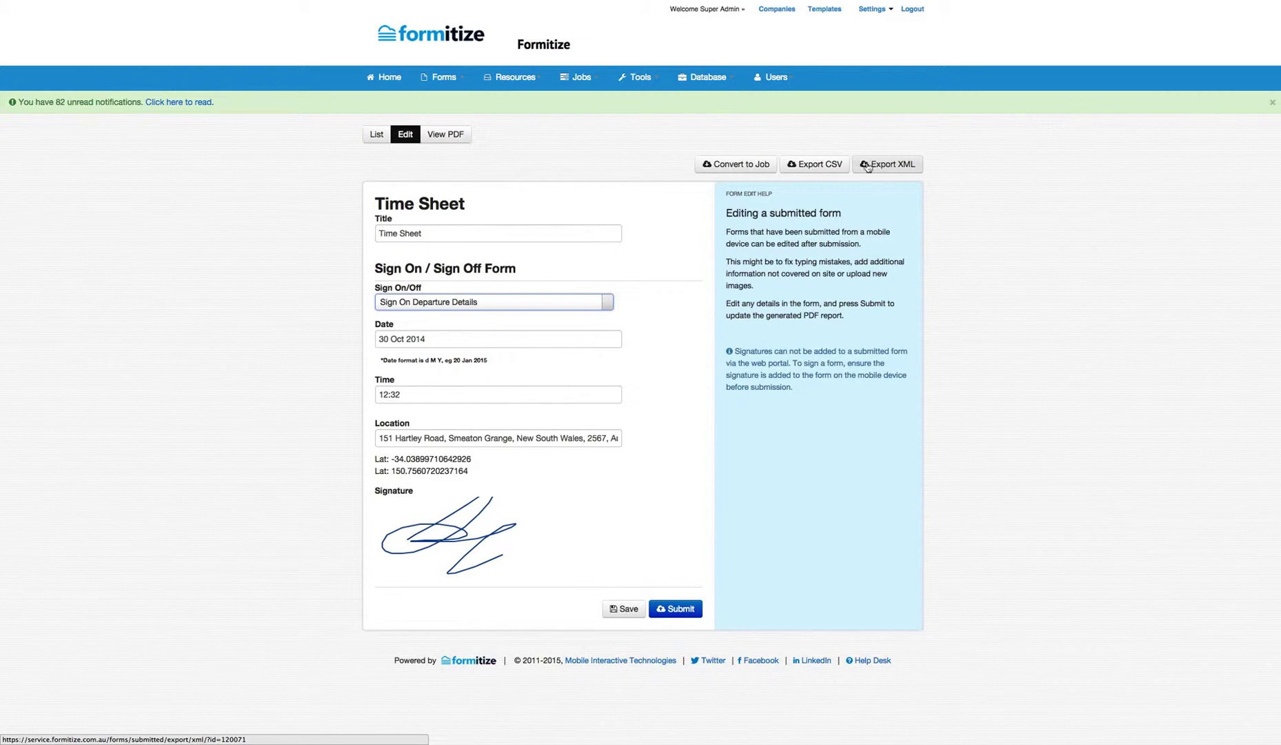
# View the resource history and open the blank form for adding a new resource.
pyautogui.click(511, 73)
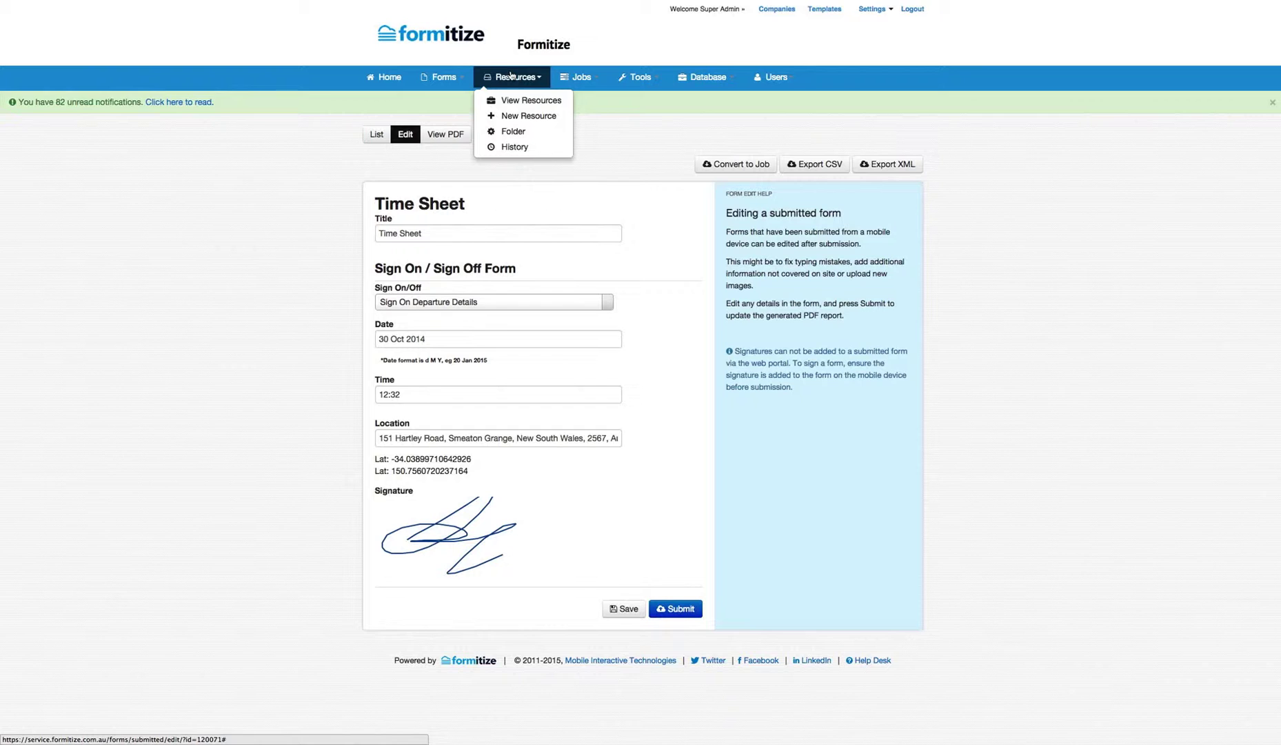
pyautogui.click(516, 147)
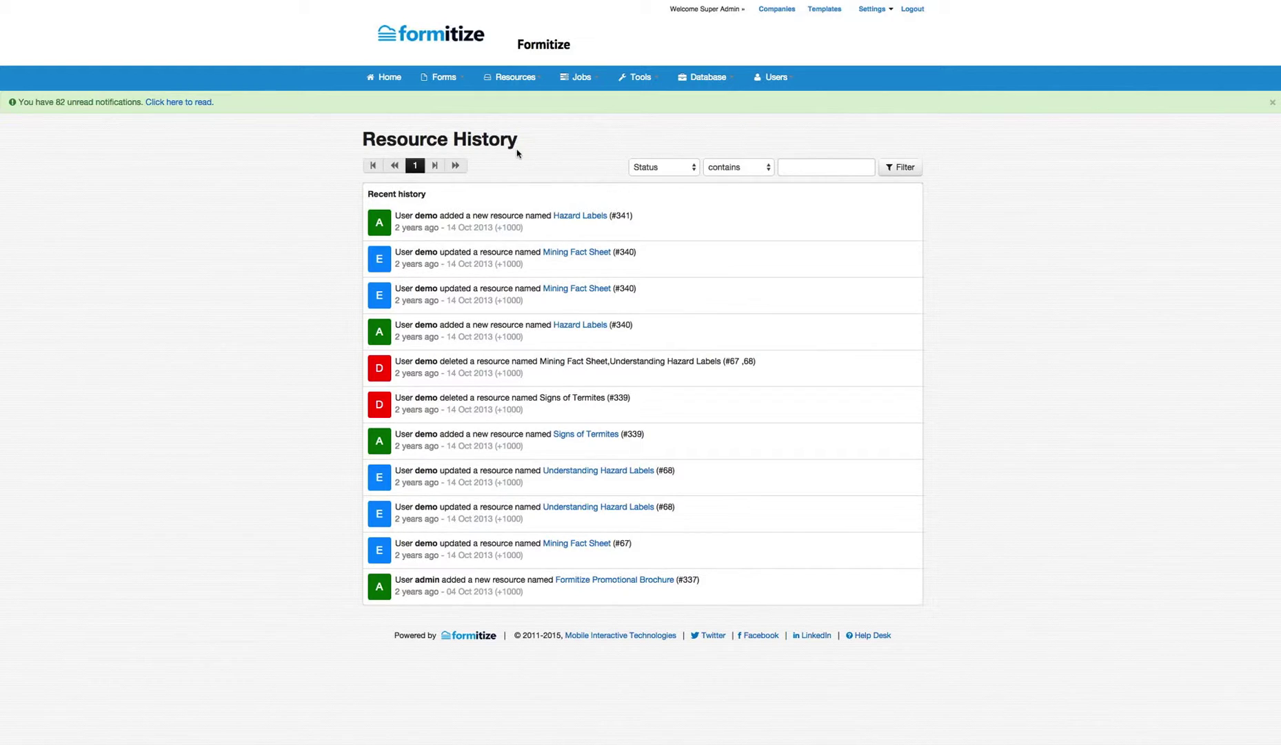
pyautogui.click(515, 77)
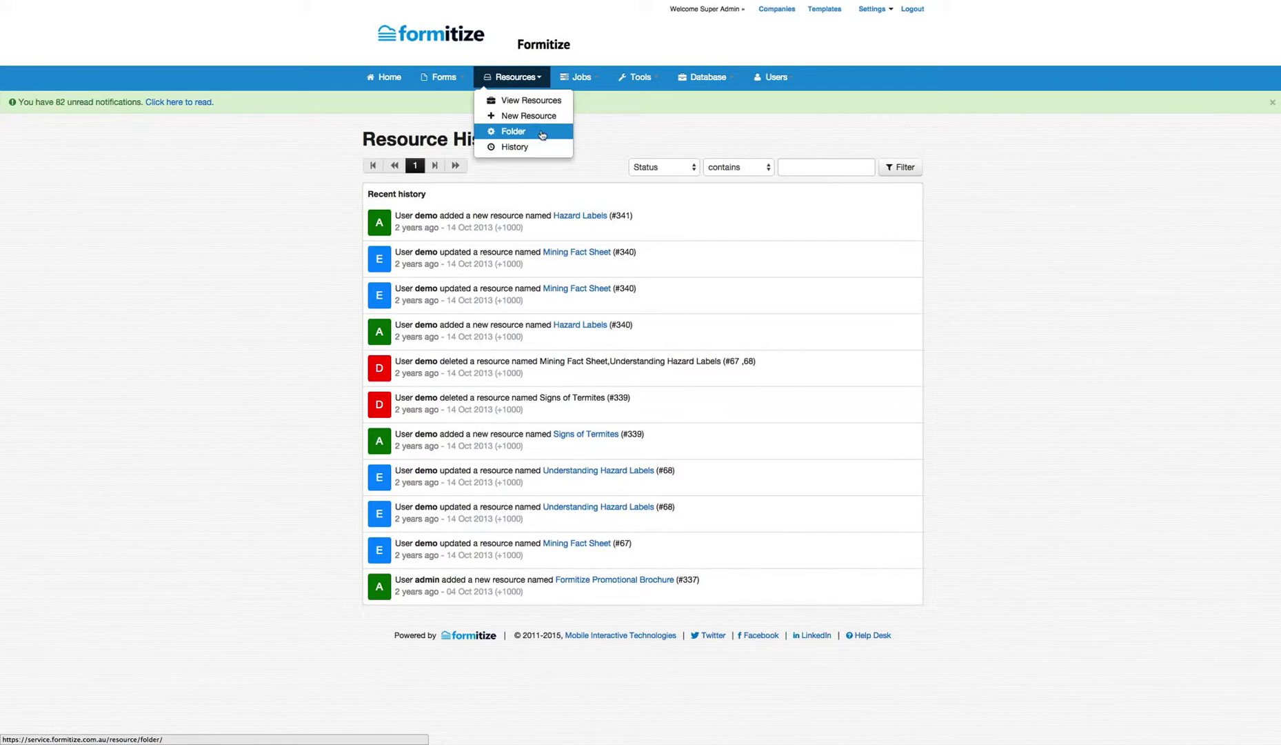
pyautogui.click(537, 115)
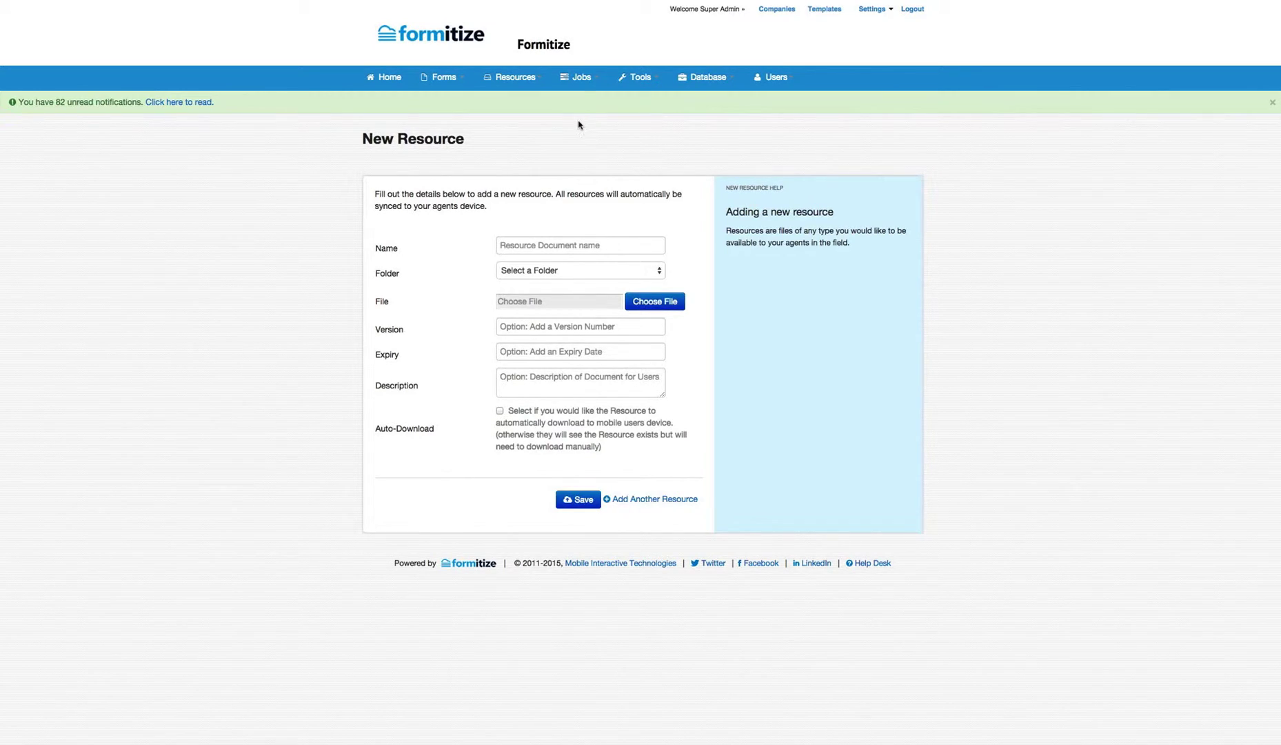
# Open the CSV Report Builder.
pyautogui.click(583, 81)
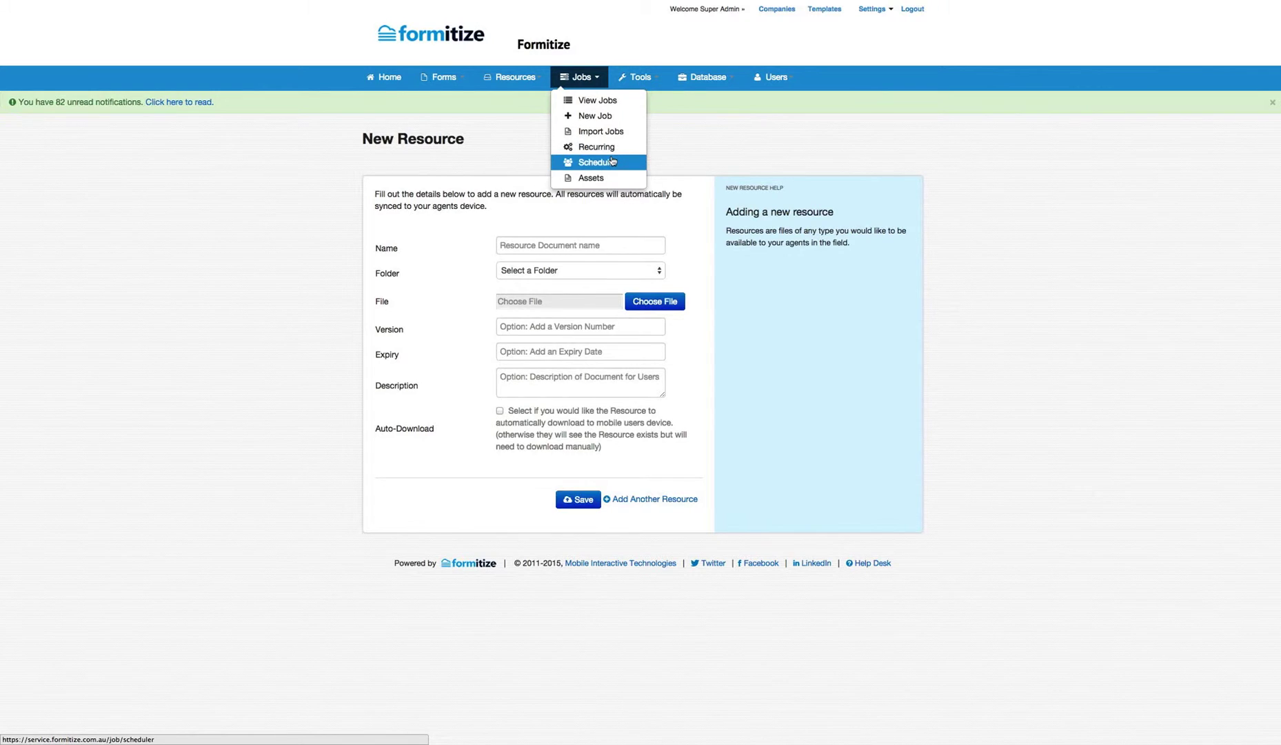
pyautogui.click(644, 80)
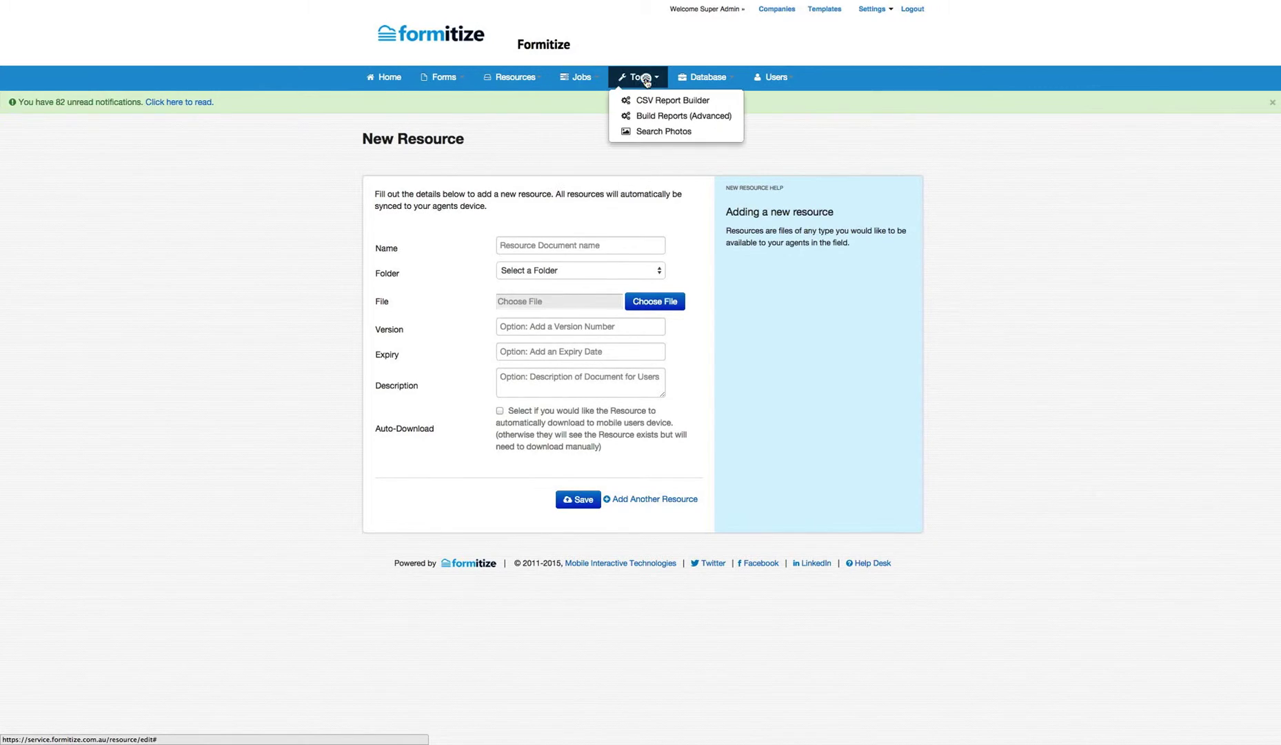
pyautogui.click(692, 102)
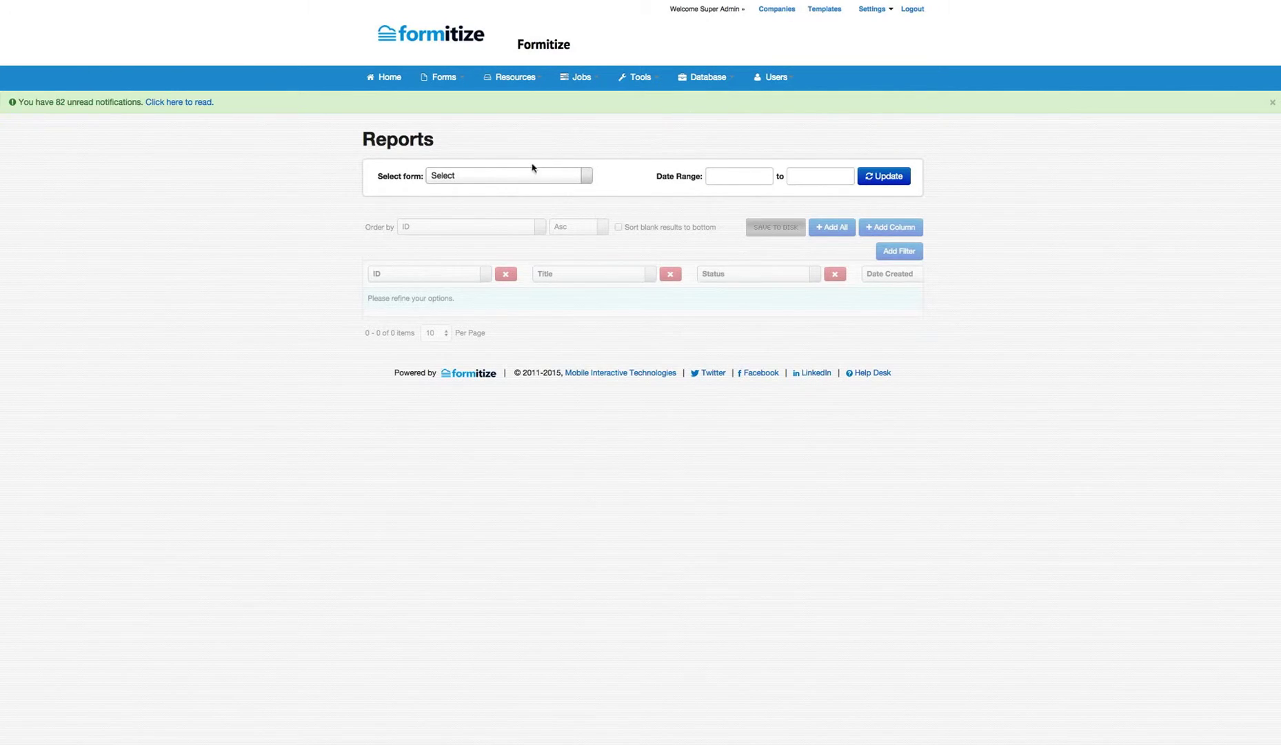
# Generate a report of all submitted Time Sheet forms without a date range.
pyautogui.click(565, 179)
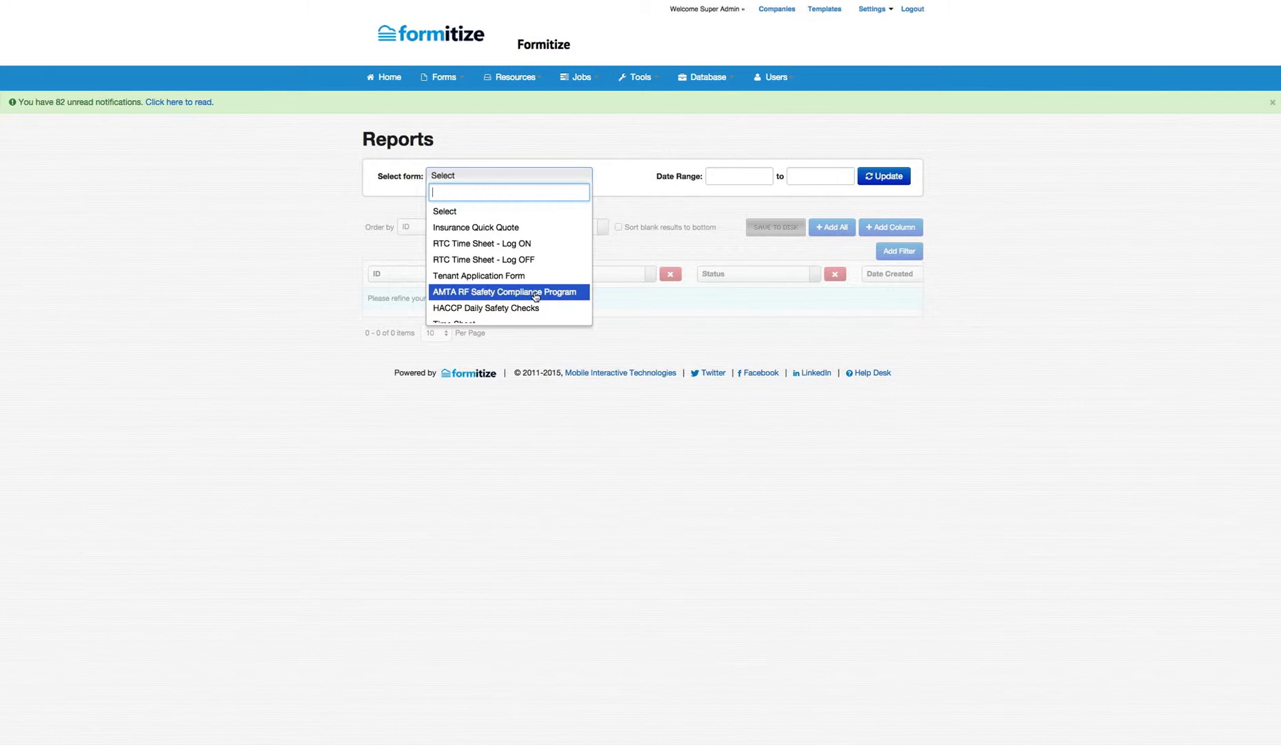
pyautogui.press('Down')
pyautogui.press('Down')
pyautogui.press('Down')
pyautogui.press('Down')
pyautogui.press('Down')
pyautogui.press('Up')
pyautogui.press('Up')
pyautogui.press('Up')
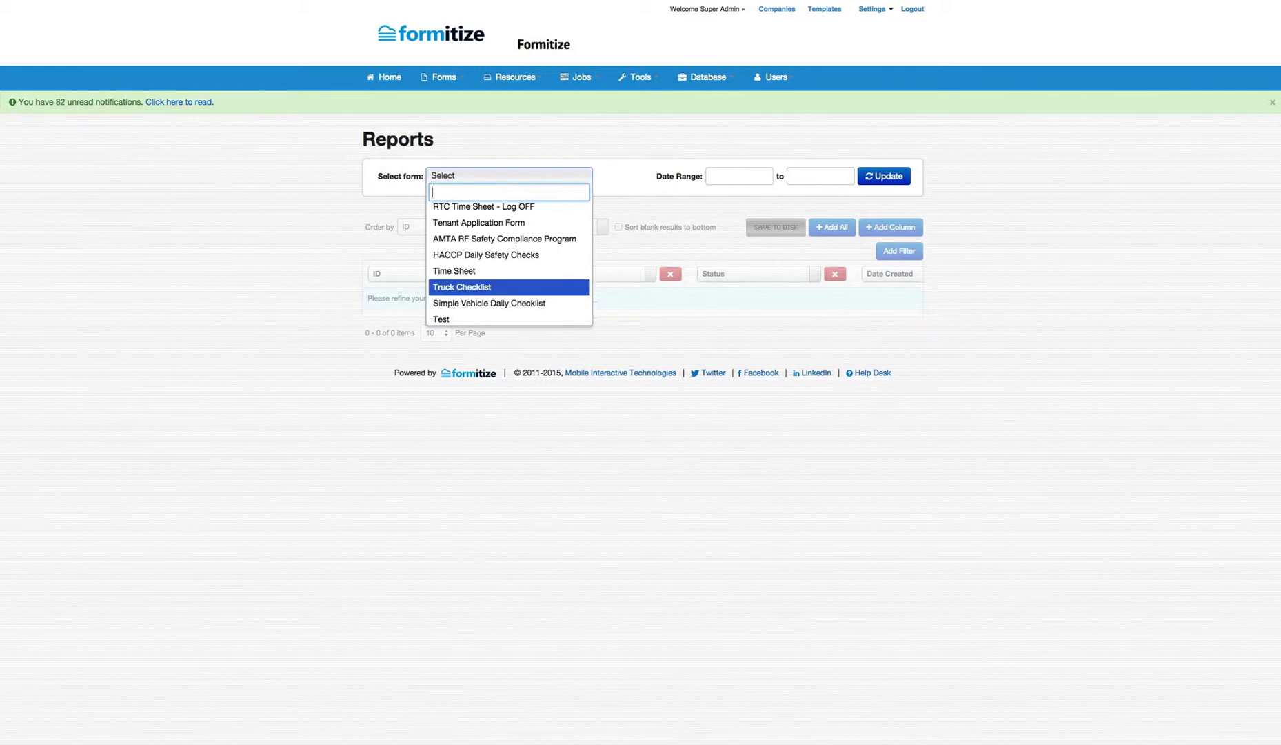
pyautogui.click(507, 271)
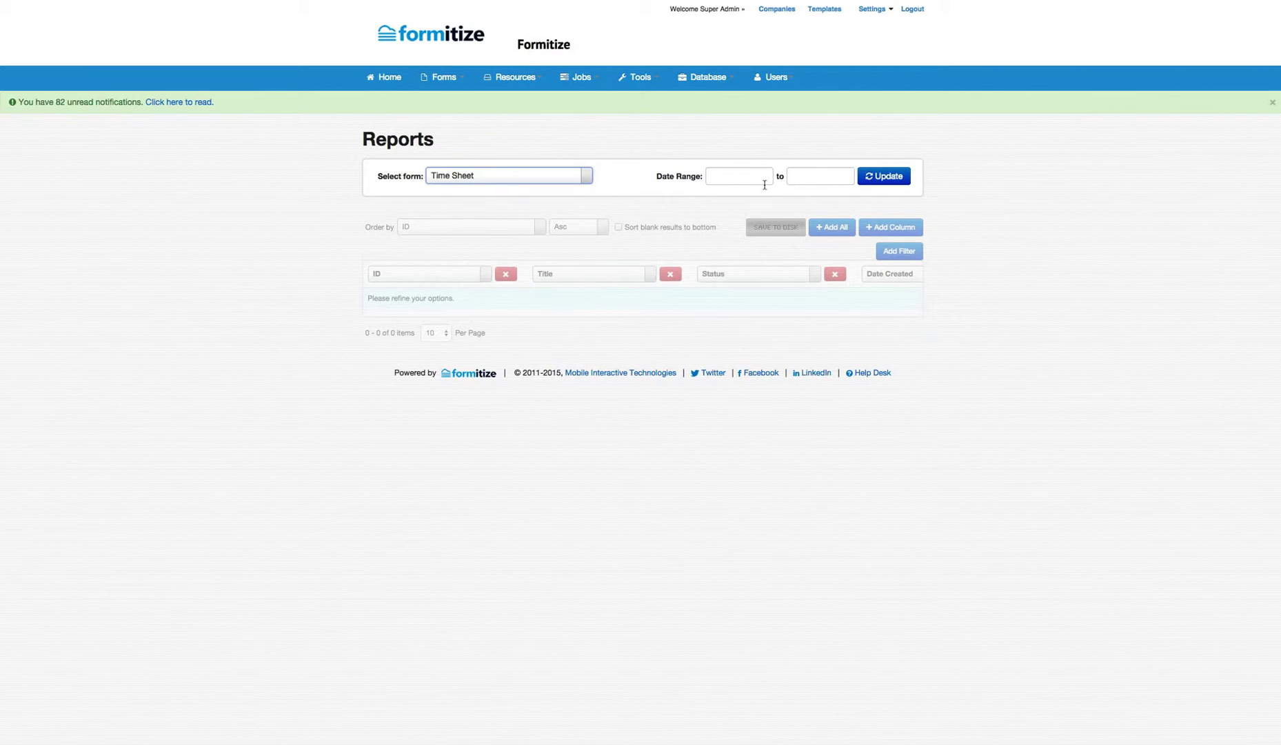
pyautogui.click(893, 177)
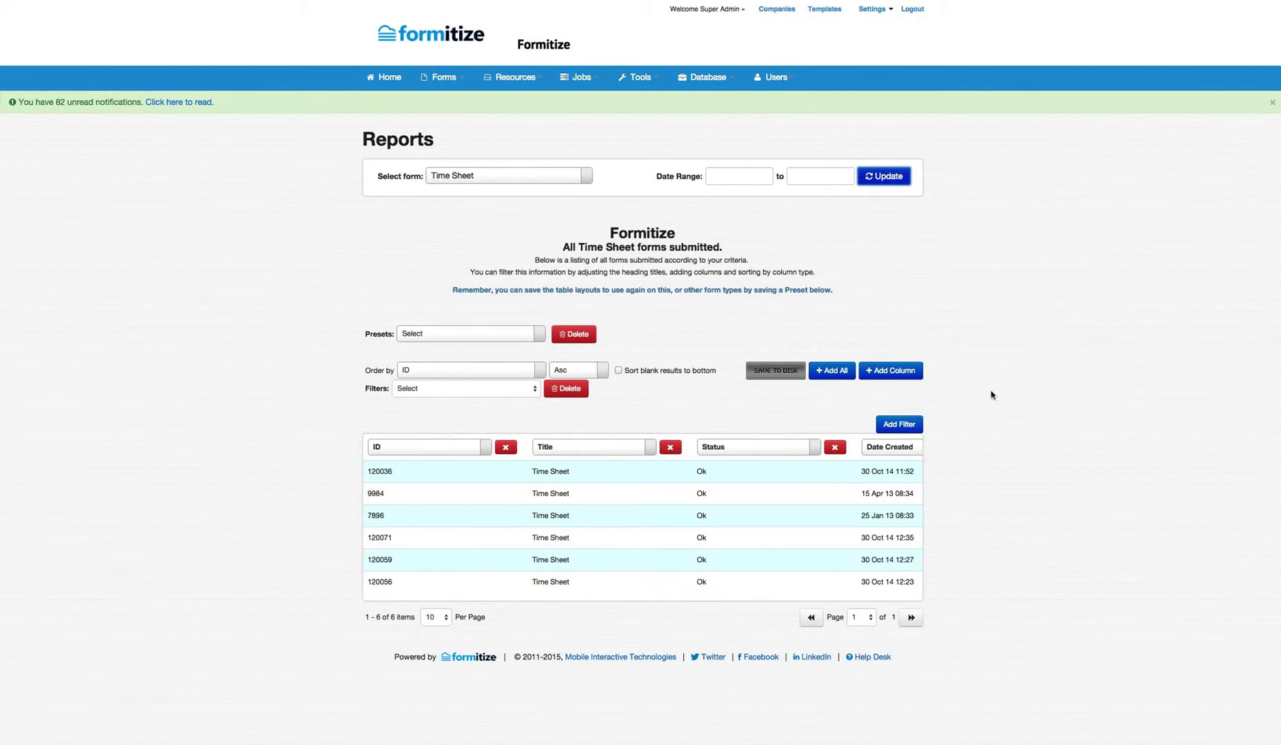
# Change the report's Title column to show the _username field.
pyautogui.click(629, 448)
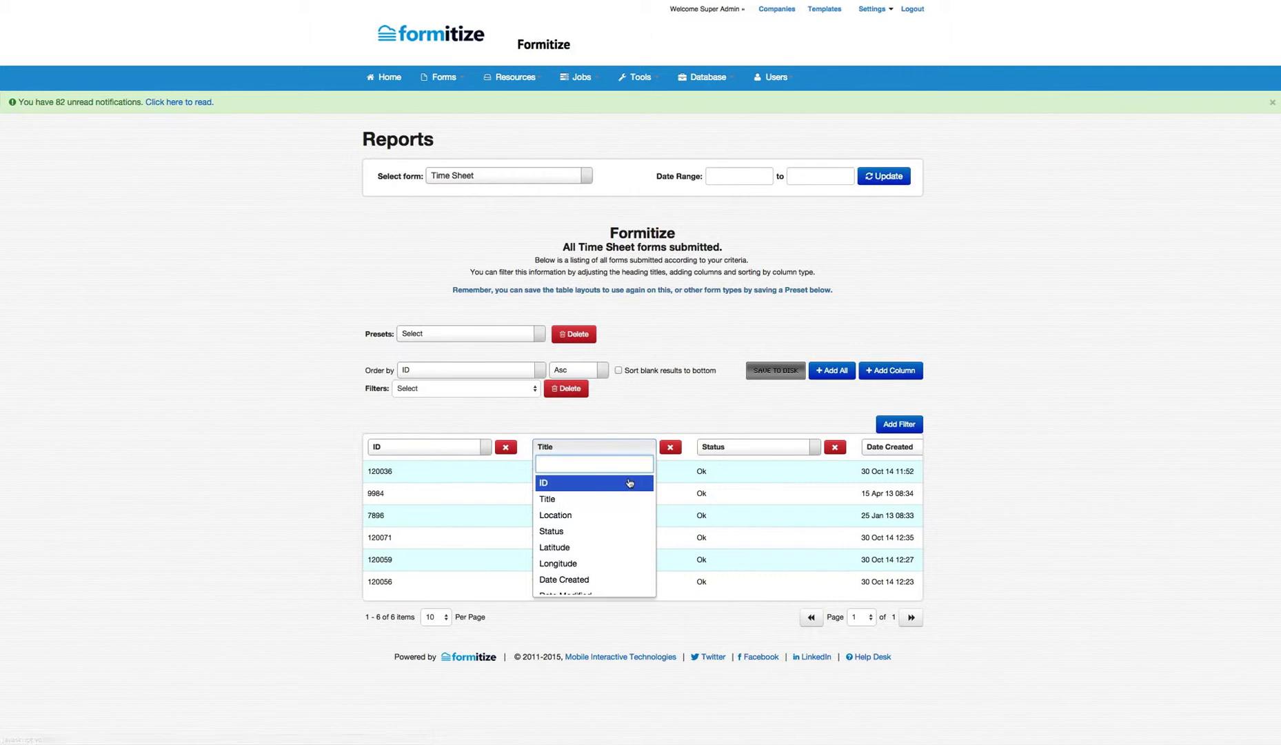
pyautogui.press('Down')
pyautogui.press('Down')
pyautogui.press('Down')
pyautogui.press('Down')
pyautogui.press('Down')
pyautogui.press('Down')
pyautogui.press('Down')
pyautogui.press('Down')
pyautogui.press('Down')
pyautogui.press('Down')
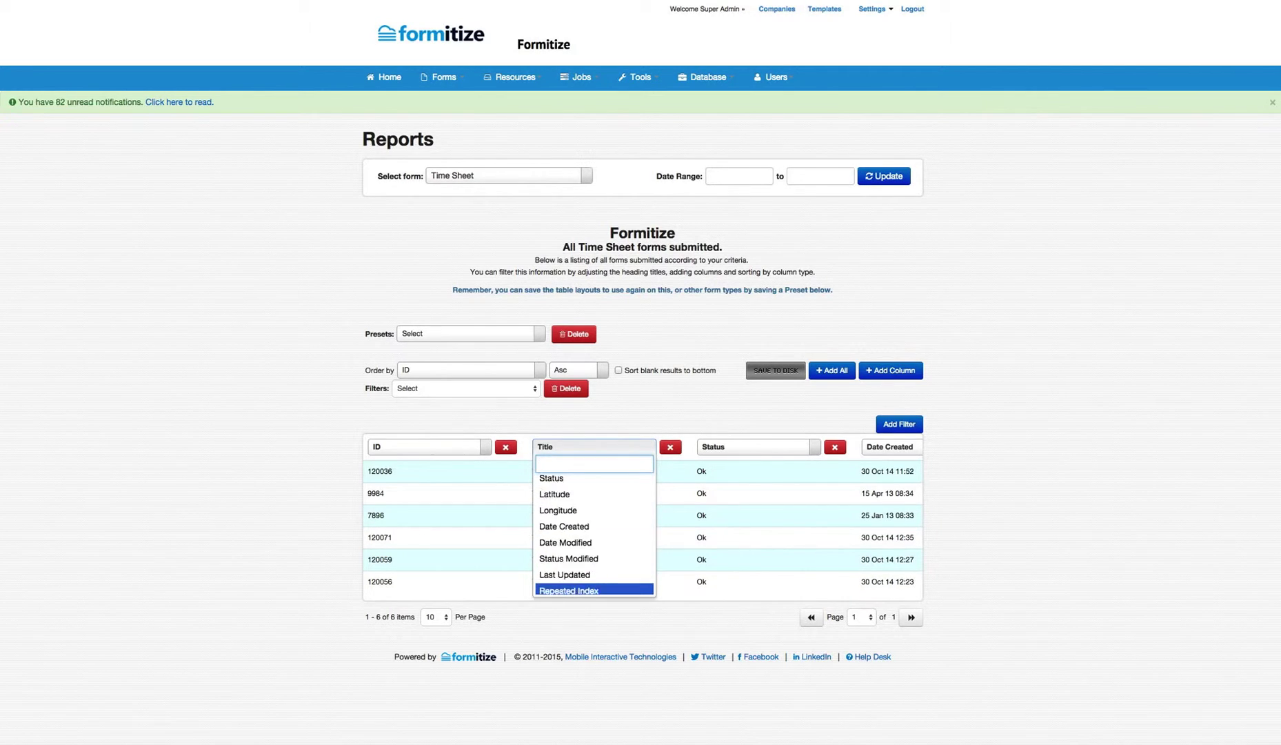
pyautogui.press('Down')
pyautogui.press('Down')
pyautogui.press('Down')
pyautogui.press('Down')
pyautogui.press('Up')
pyautogui.press('Up')
pyautogui.press('Up')
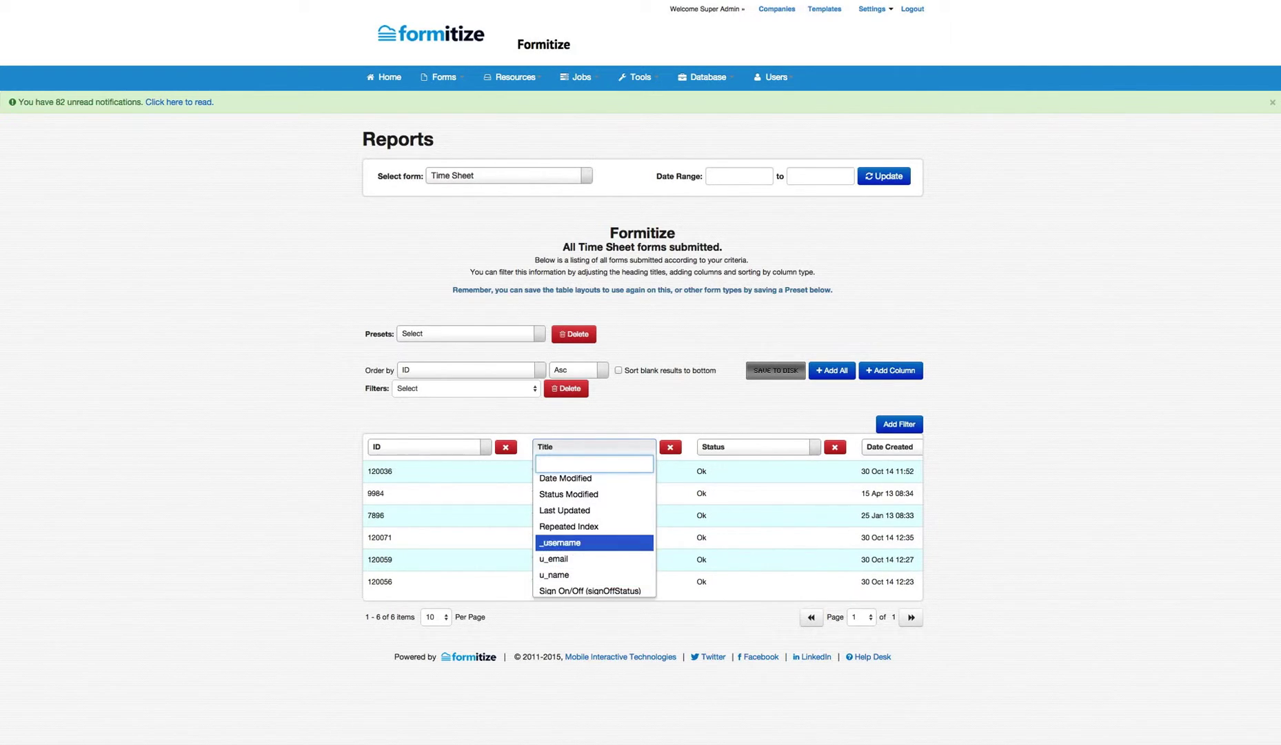
pyautogui.press('Down')
pyautogui.press('Up')
pyautogui.press('Return')
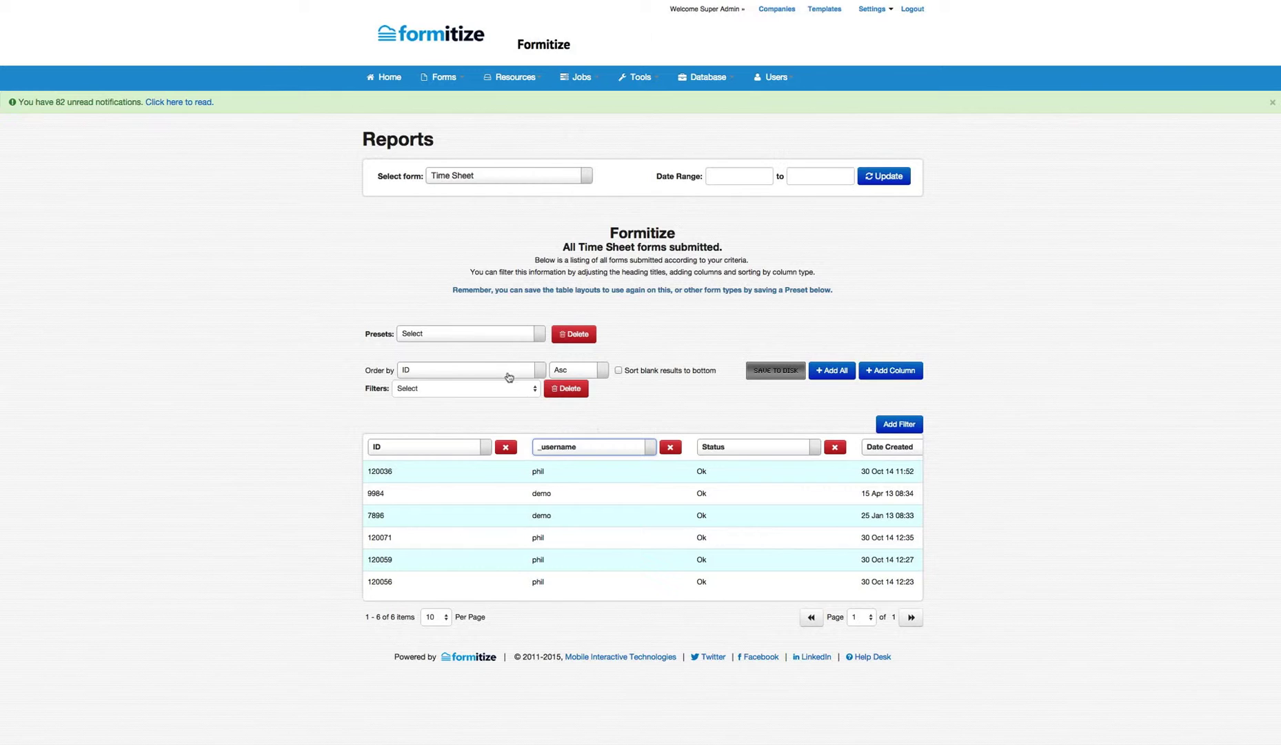
# View the report's preset options and the functions offered for tools, database and users.
pyautogui.click(501, 338)
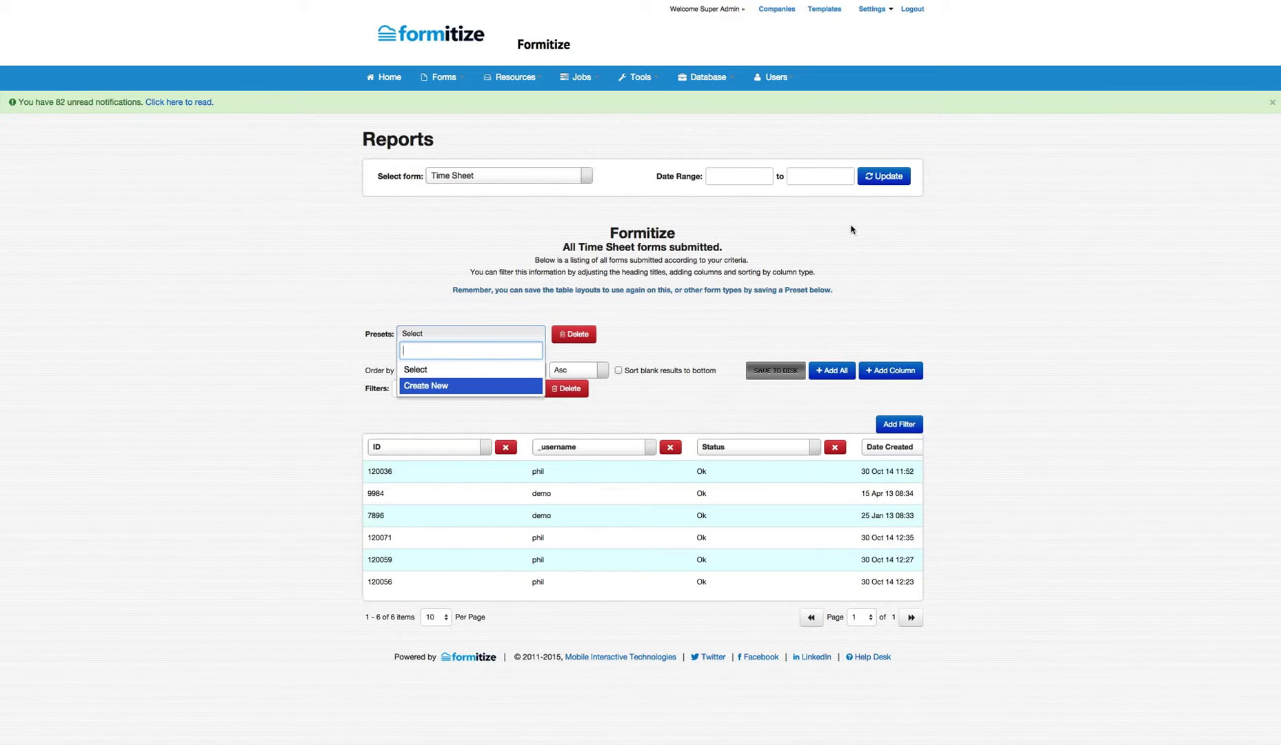
pyautogui.click(641, 79)
pyautogui.click(645, 84)
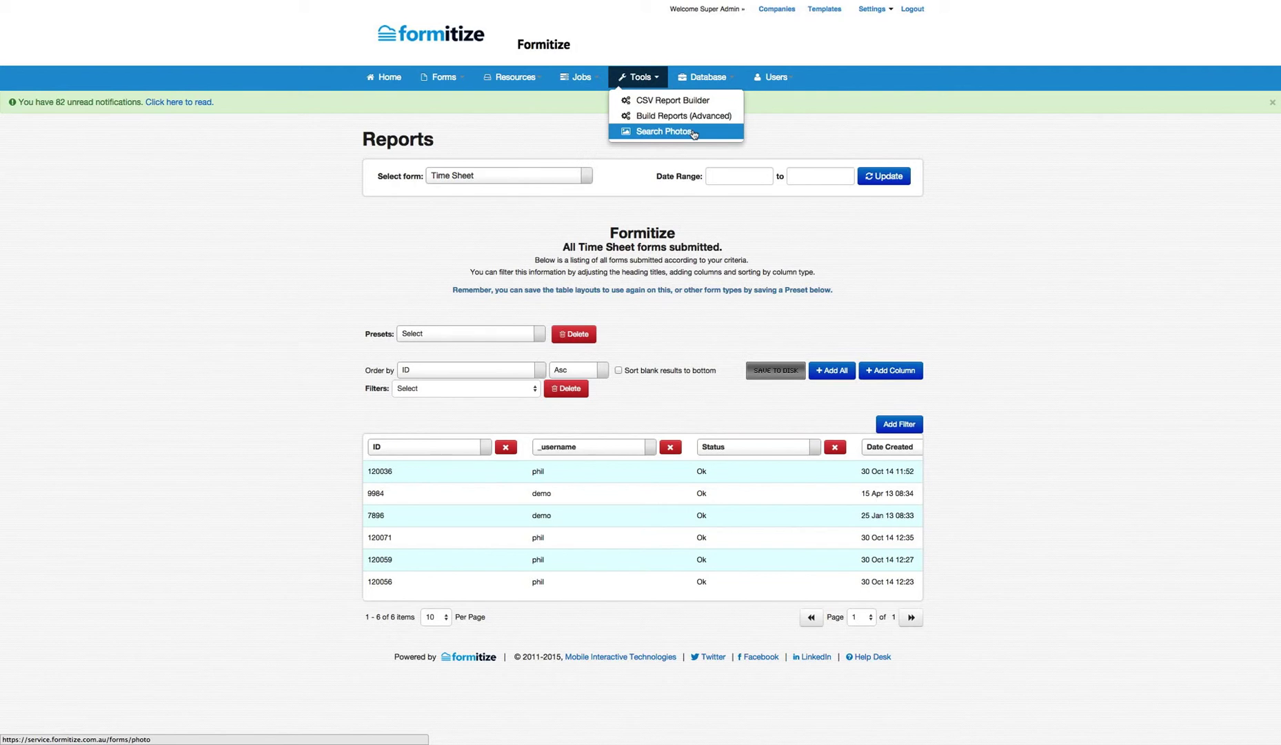
pyautogui.click(710, 77)
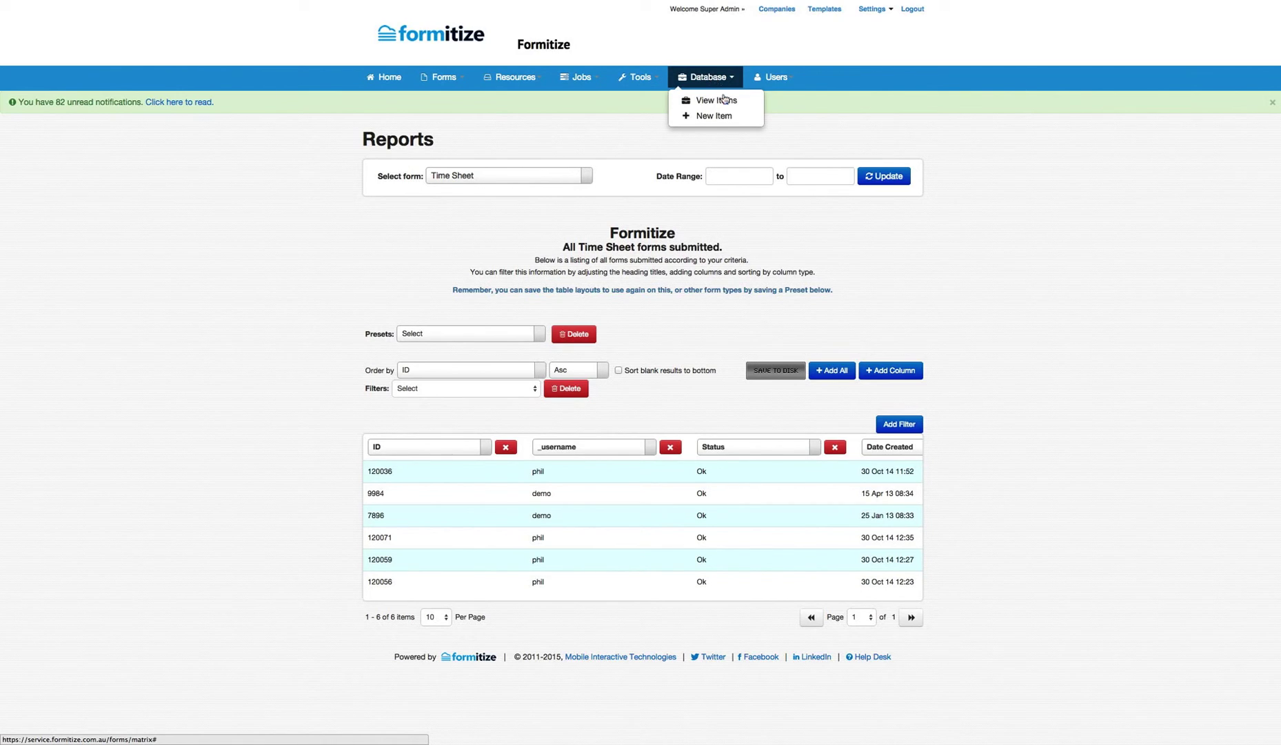
pyautogui.click(783, 79)
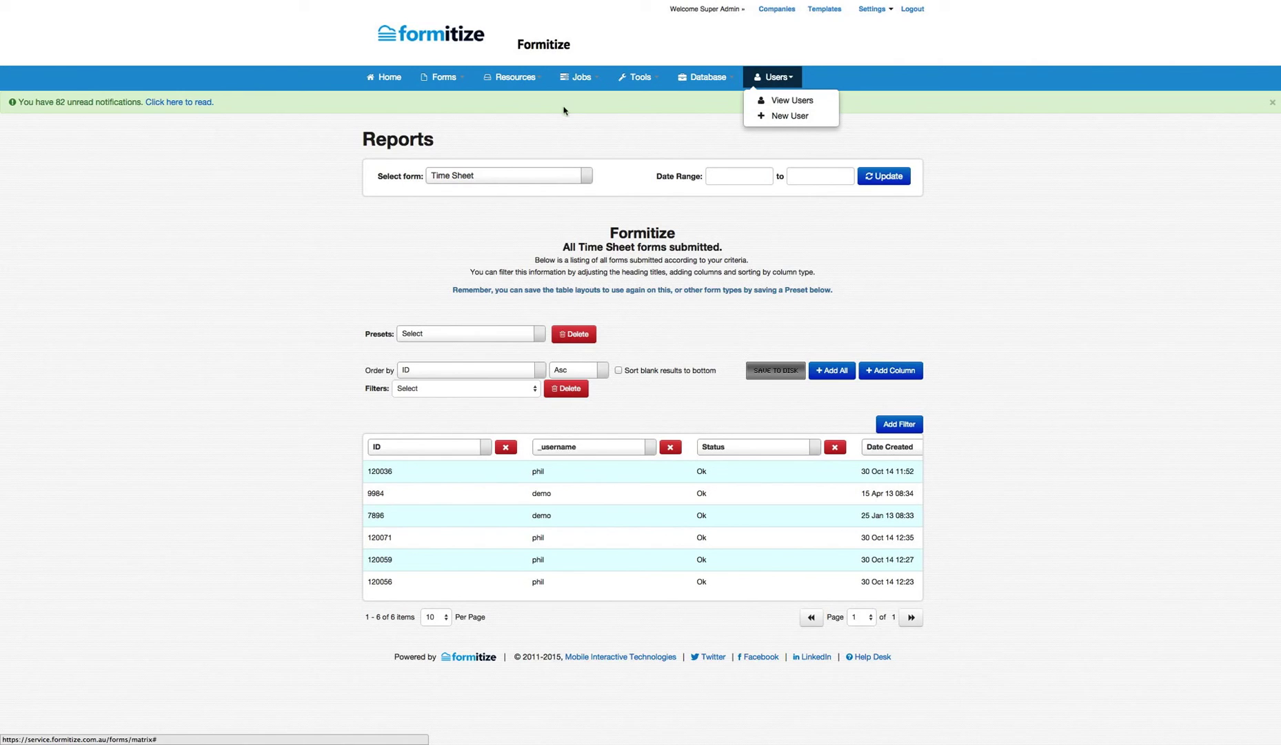
pyautogui.click(552, 130)
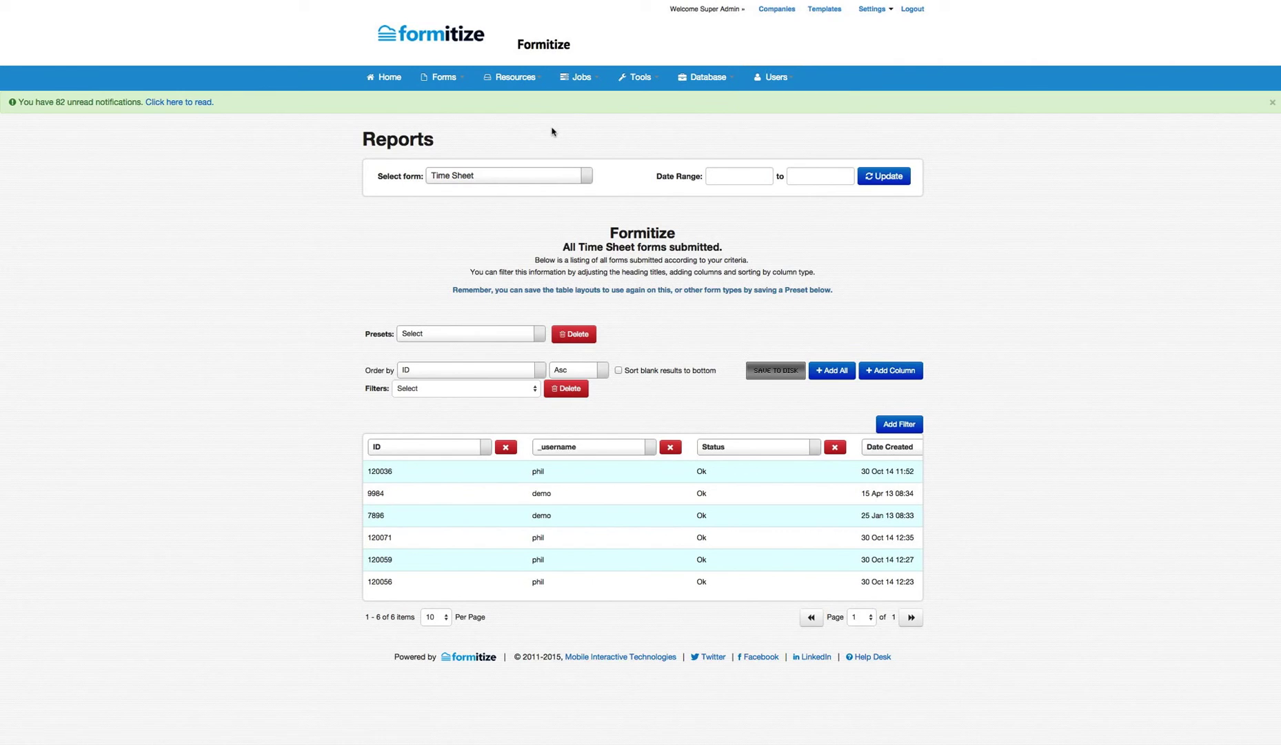